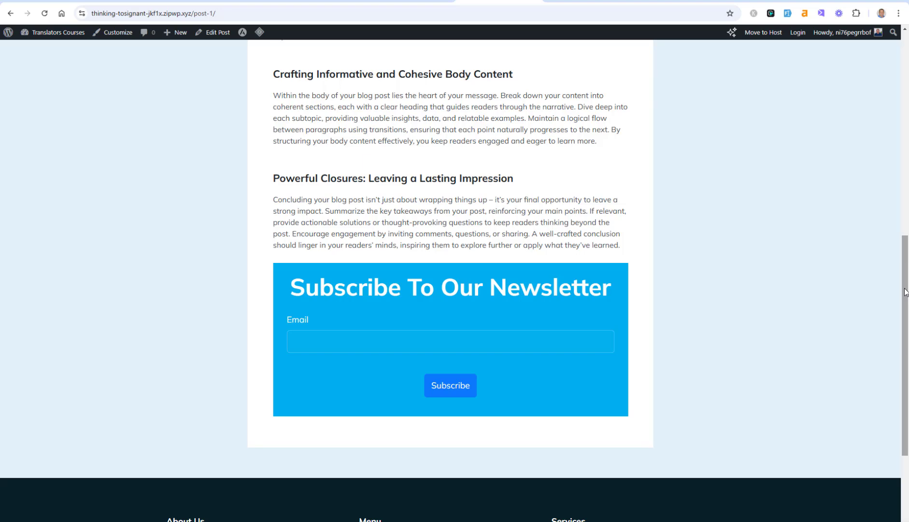
Step: Check the newsletter subscription form at the end of the other published blog posts
click(606, 1)
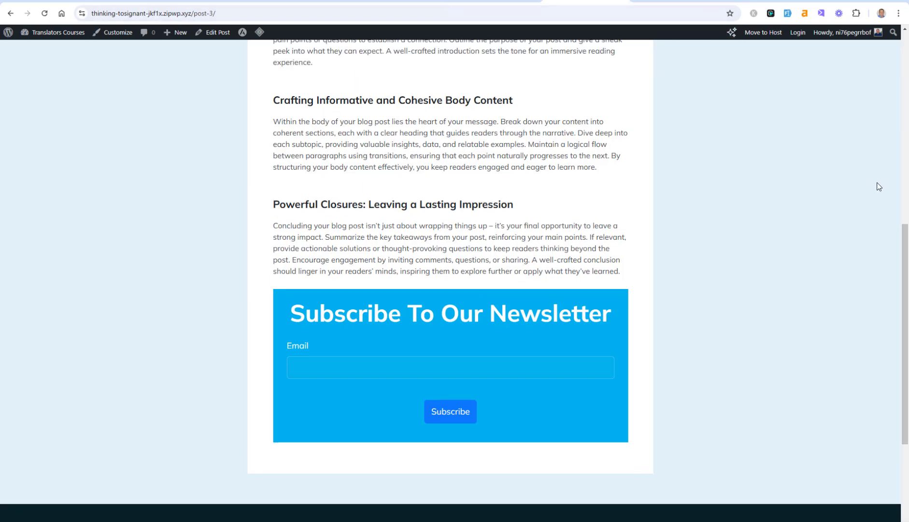
drag(906, 265, 903, 56)
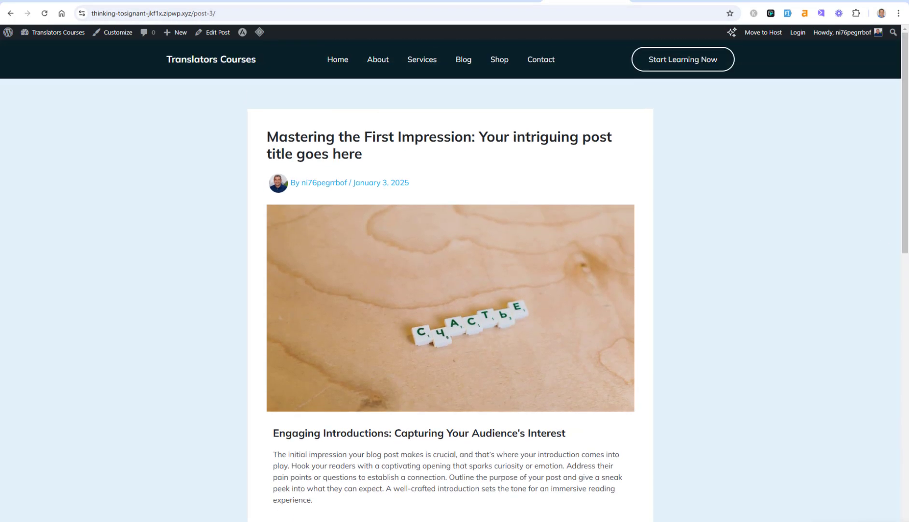
click(688, 1)
drag(905, 270, 908, 252)
scroll(864, 244, down, 2)
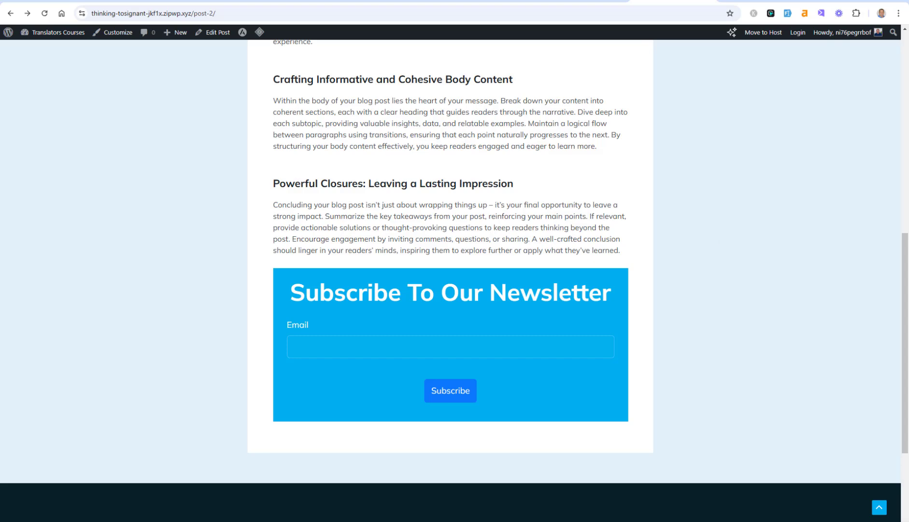
Step: Review the active plugins, noting Astra Pro, Spectra and SureForms
click(411, 1)
triple_click(126, 137)
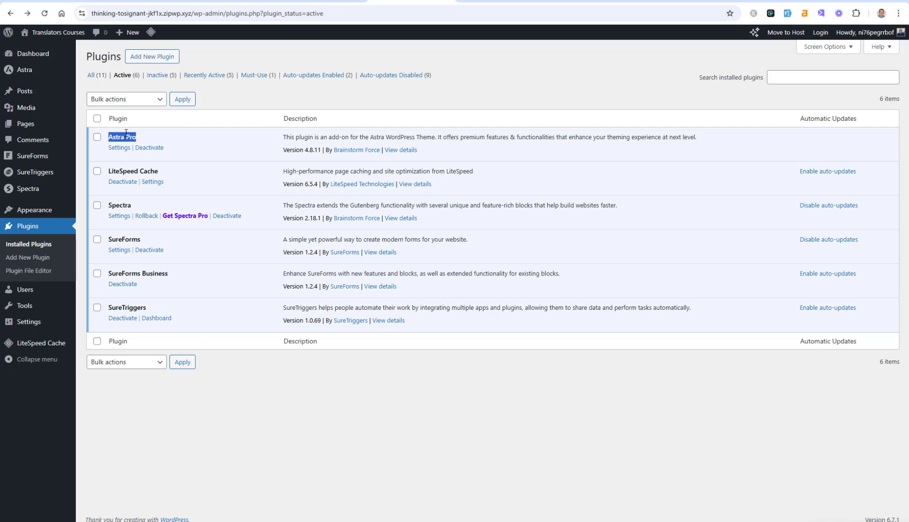
triple_click(125, 205)
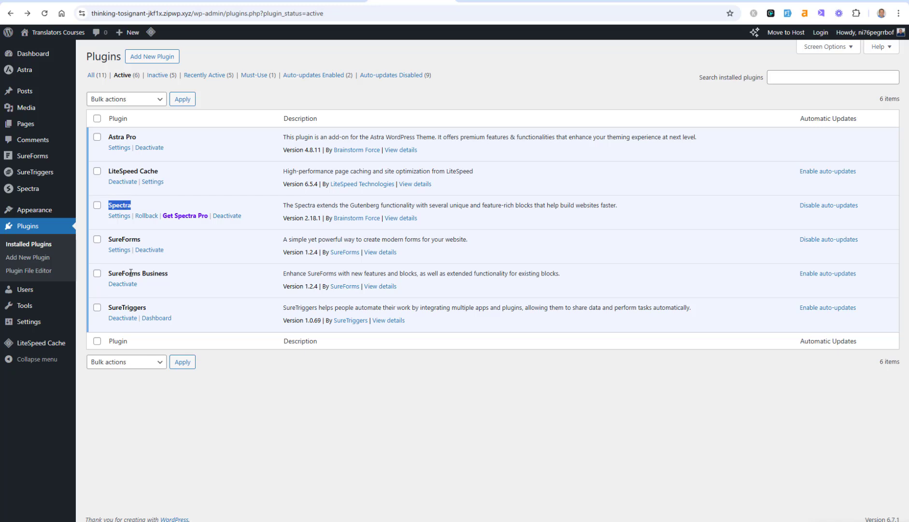
triple_click(128, 239)
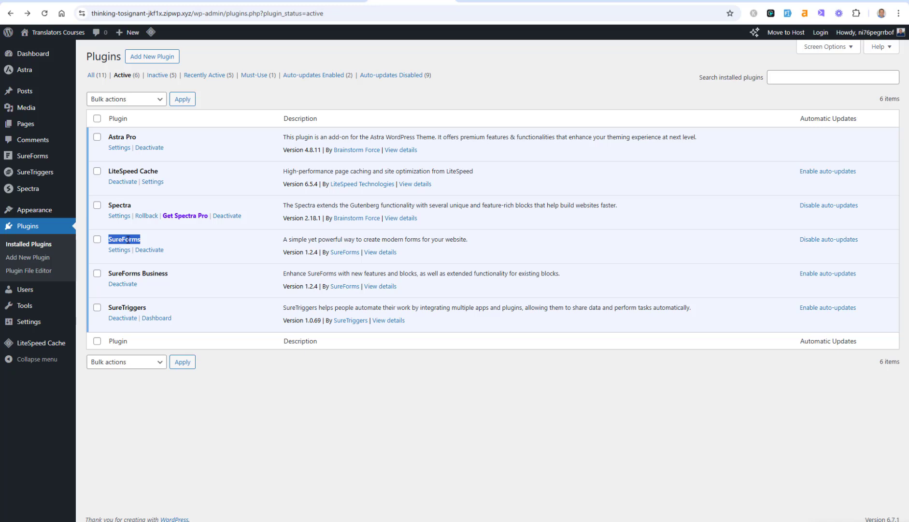
Step: Open the Astra dashboard and examine the Astra Pro Modules for the Site Builder setting
mouse_move(34, 69)
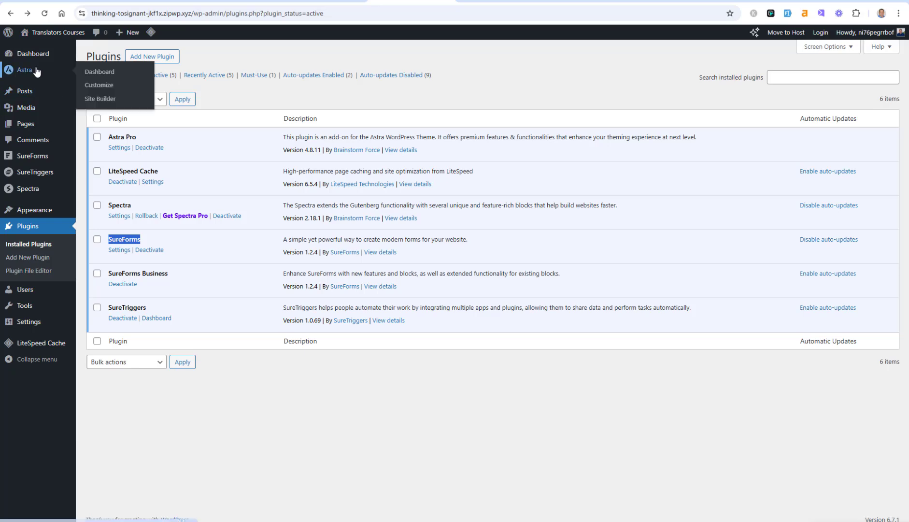
click(99, 72)
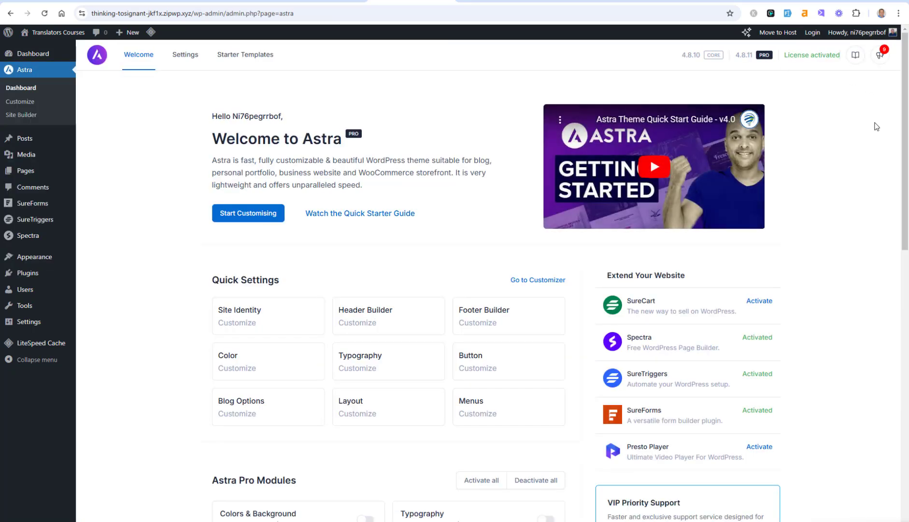
drag(906, 133, 907, 319)
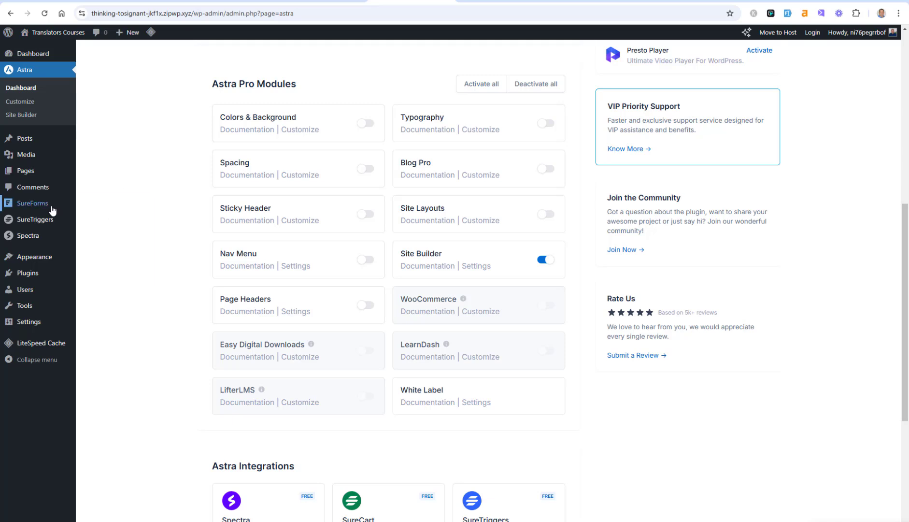
Step: Create a new SureForms form from scratch and title it "Newsletter Form"
mouse_move(51, 205)
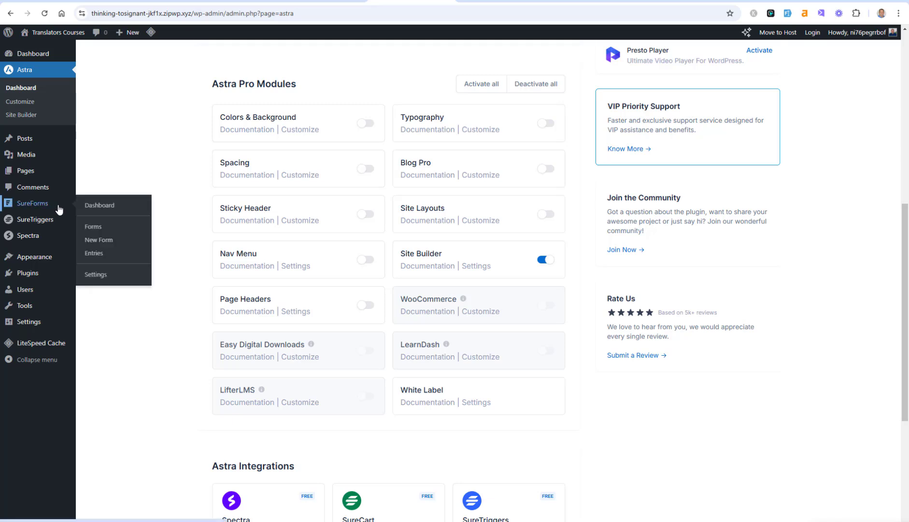
click(96, 241)
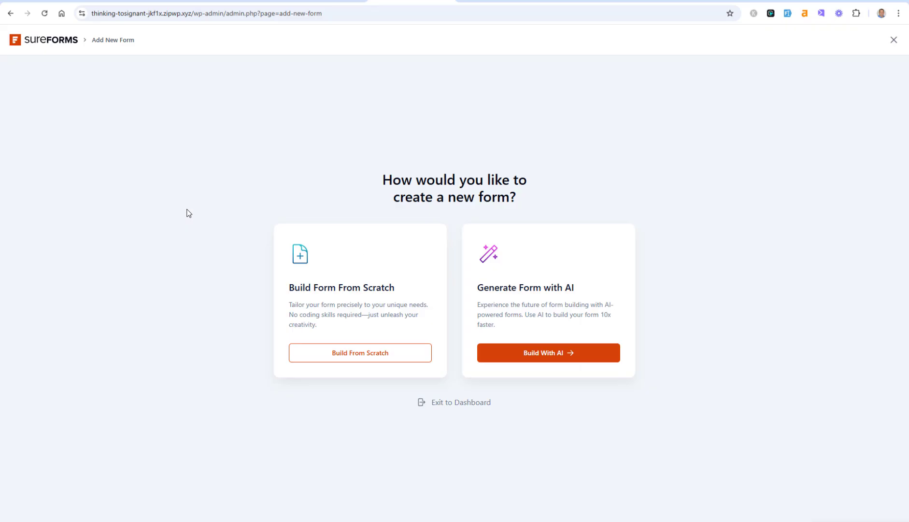
click(364, 356)
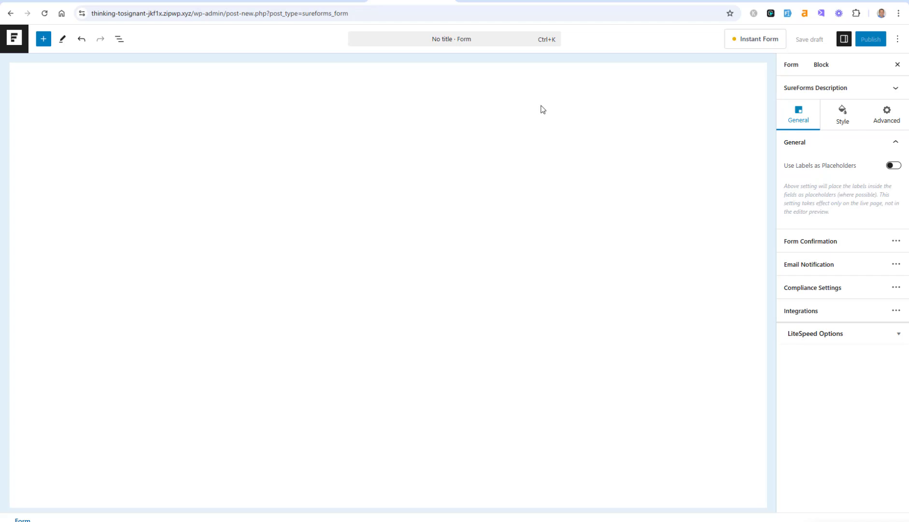
click(463, 34)
text(N)
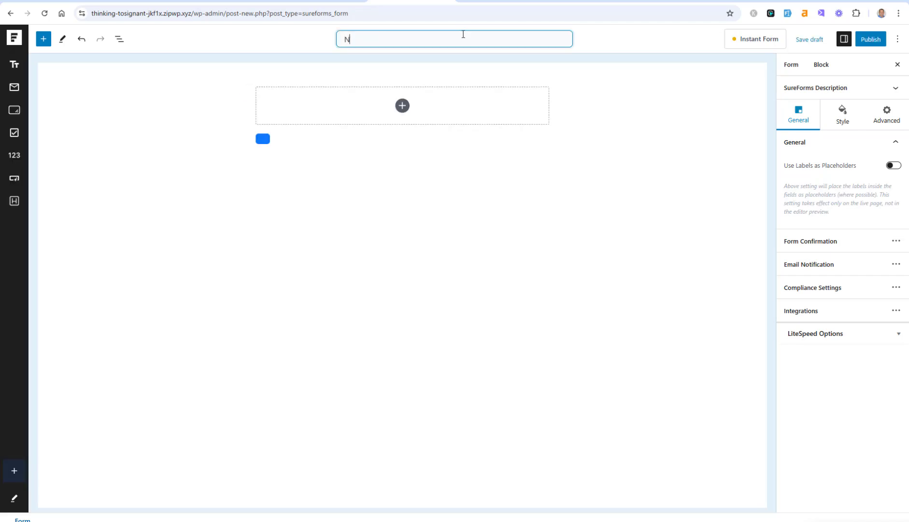
text(ewsletter Form)
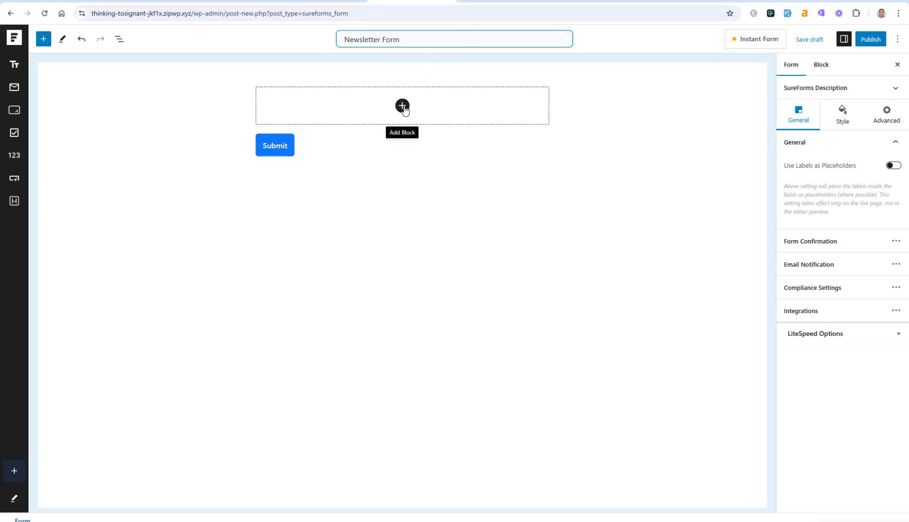
Step: Add an Email field to the empty form
click(403, 106)
click(403, 195)
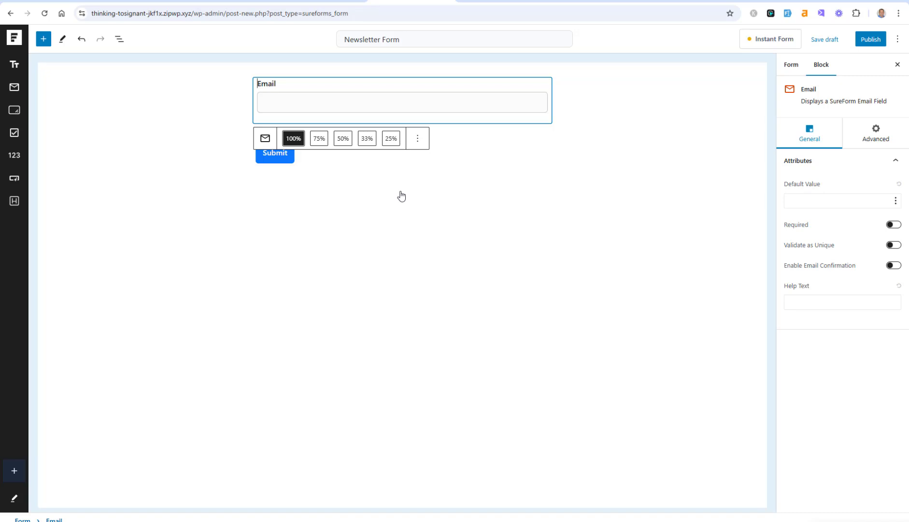
click(471, 139)
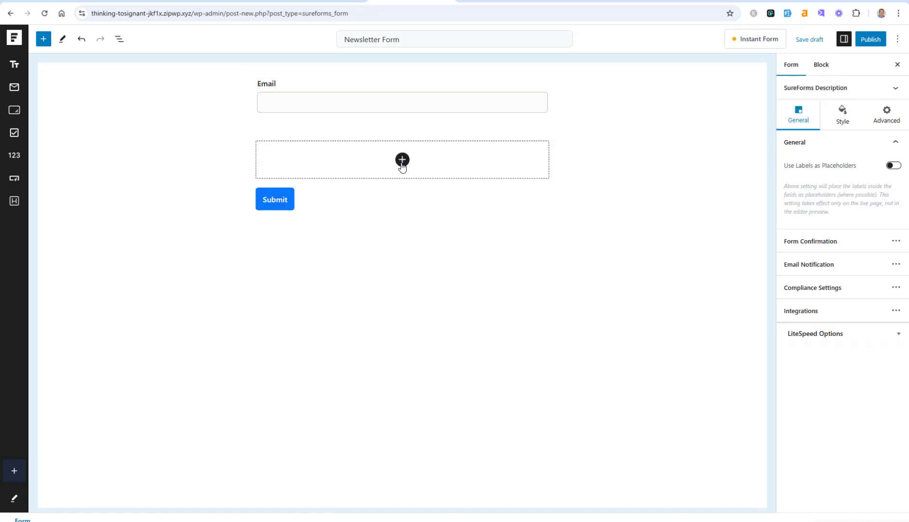
Step: Add a text field labelled "Name:" and move it above the Email field
click(402, 160)
click(403, 241)
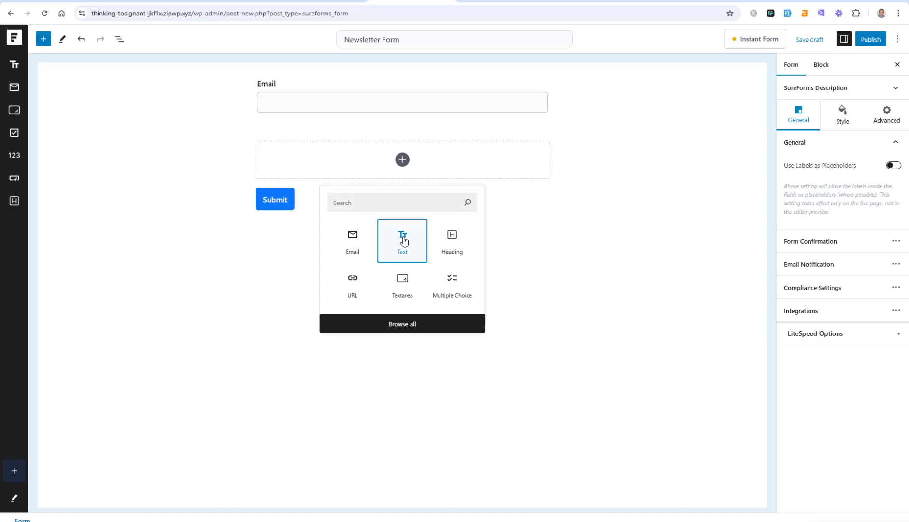
triple_click(280, 139)
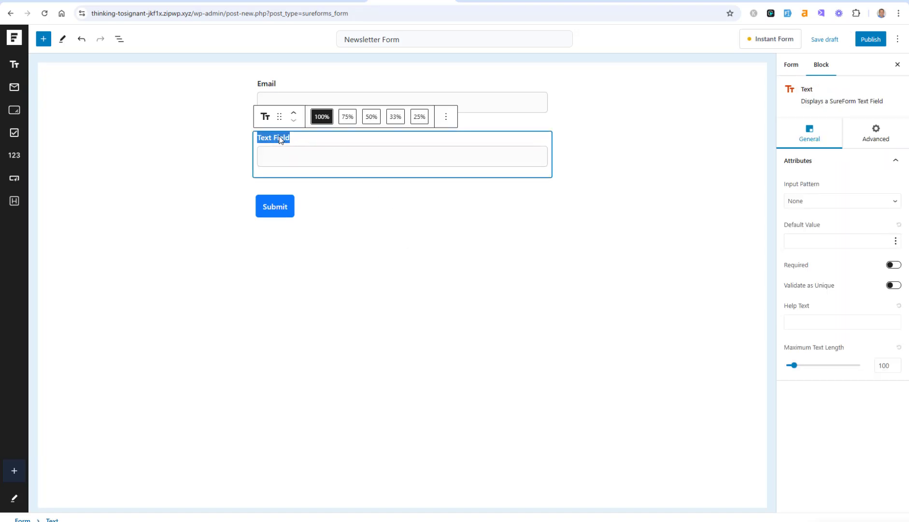
text(Name:)
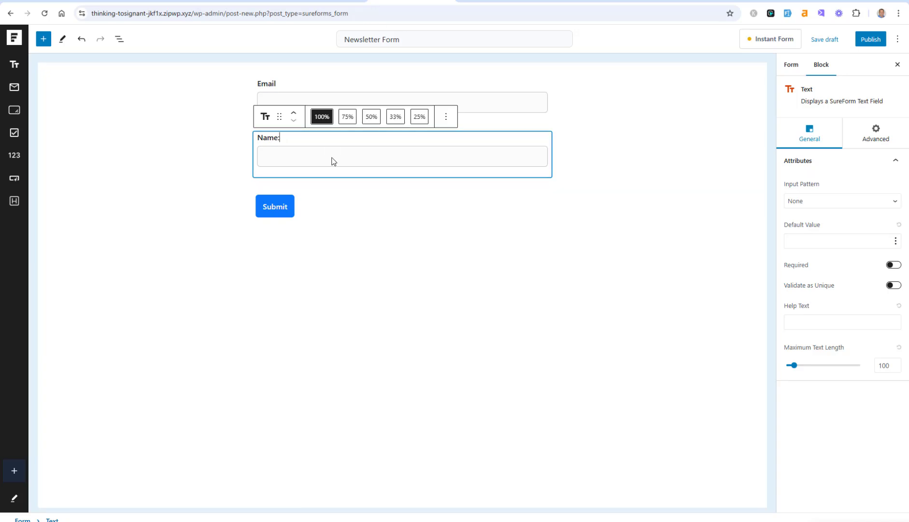
click(294, 114)
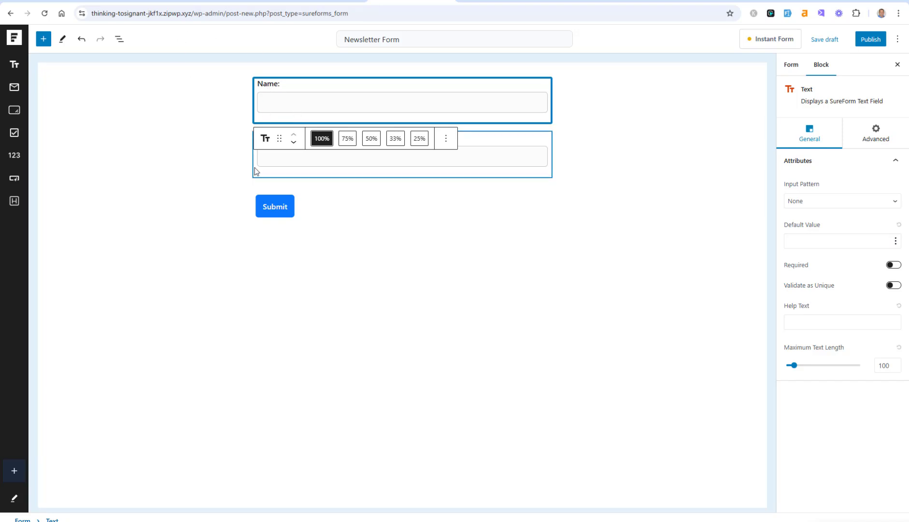
Step: Delete the "Name:" text field from the form
click(356, 88)
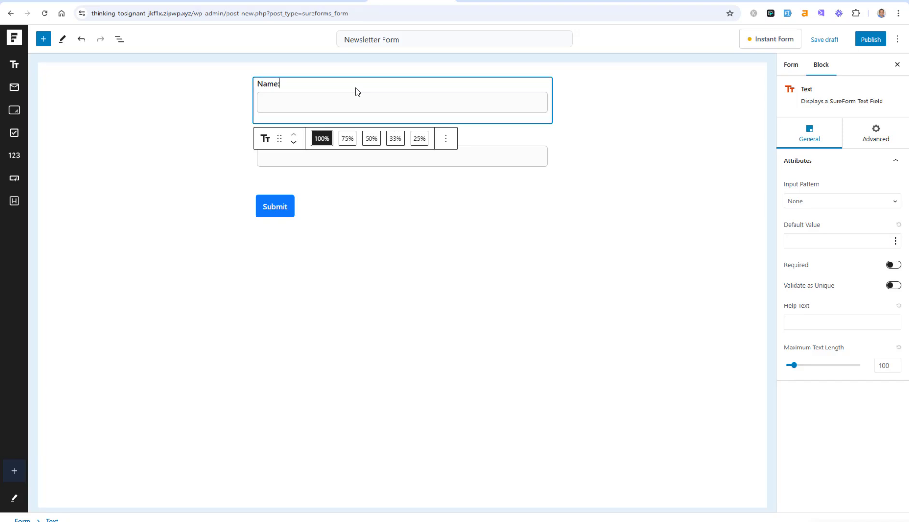
click(446, 139)
click(466, 271)
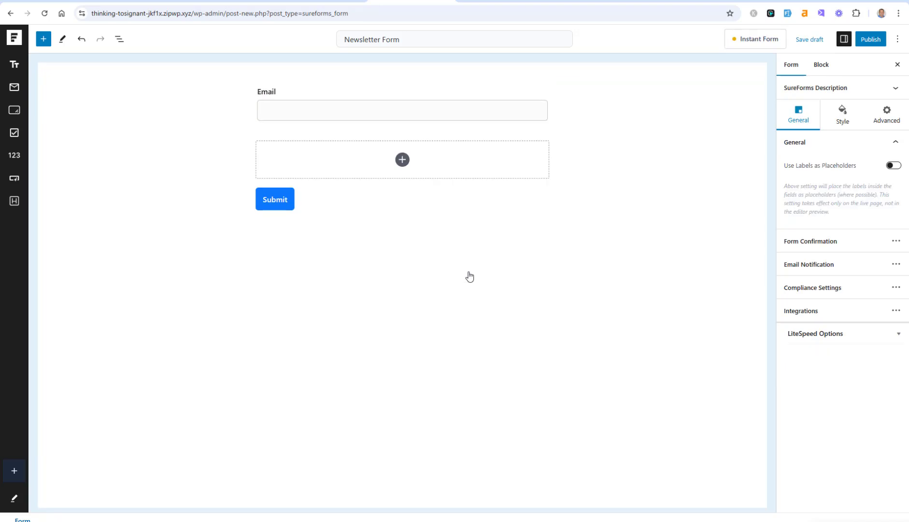
Step: Change the submit button's text to "Subscribe" and align the button to the centre
click(276, 200)
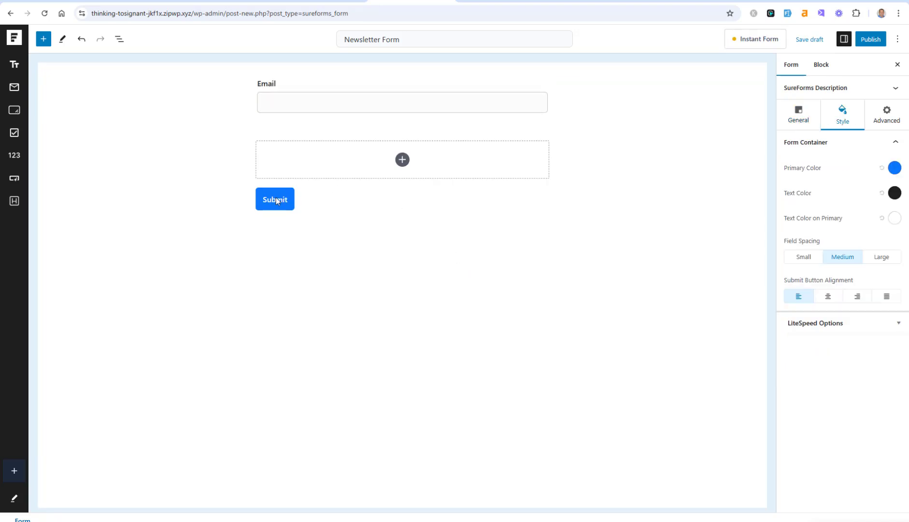
text(Su)
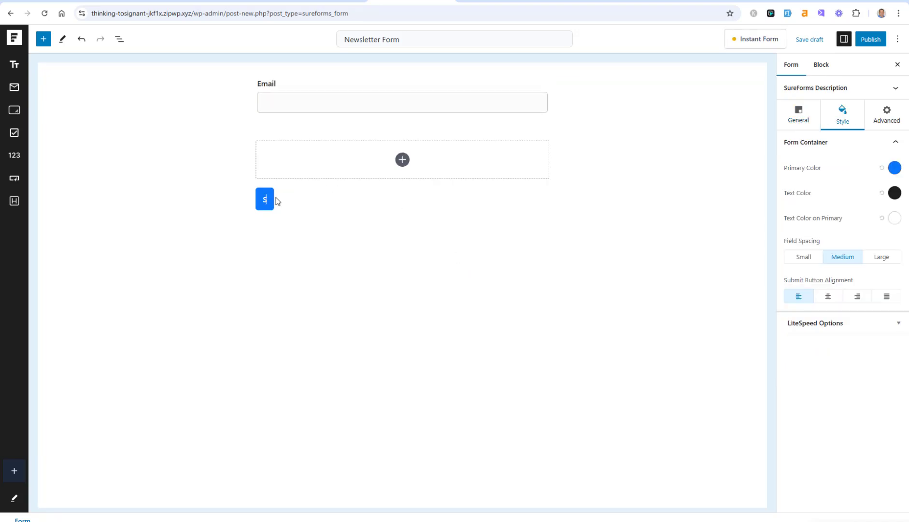
key(BackSpace)
key(BackSpace)
text(Subscribe)
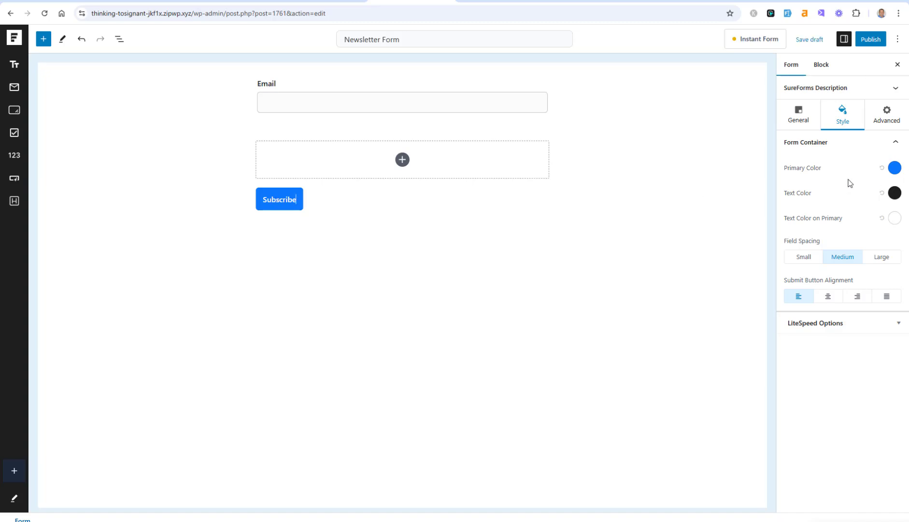
click(831, 298)
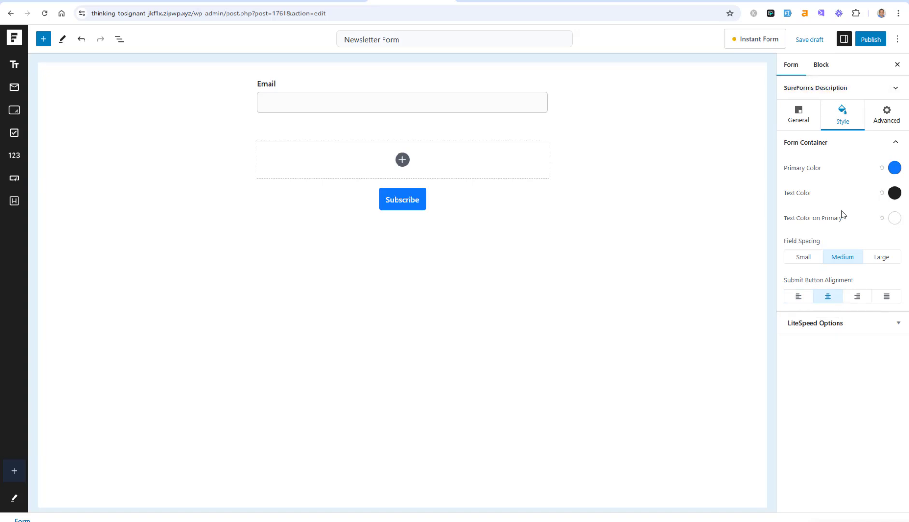
Step: Set the form's confirmation type to Redirect and look through the pages available as the target
click(436, 92)
click(460, 155)
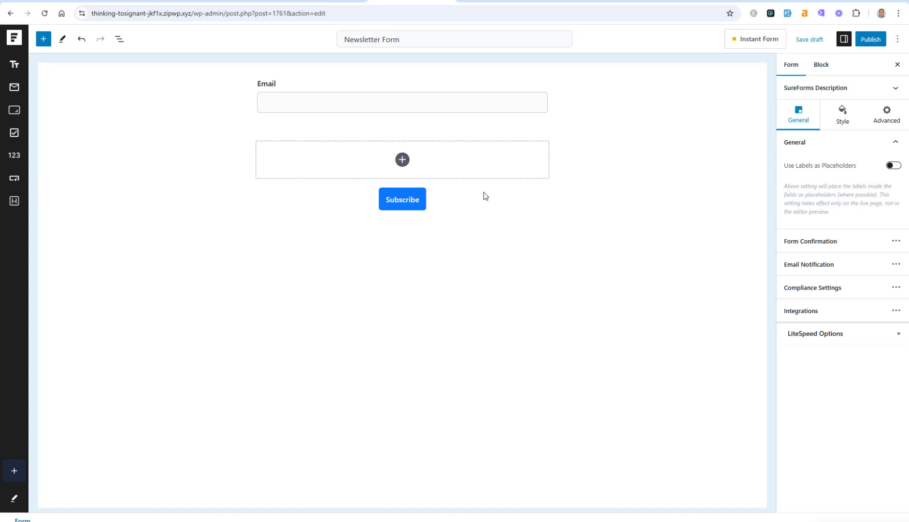
click(834, 241)
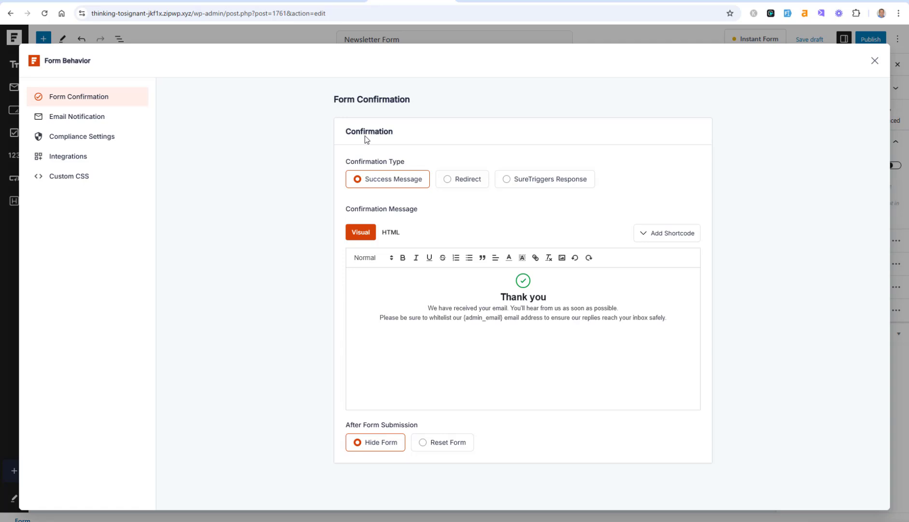
click(446, 181)
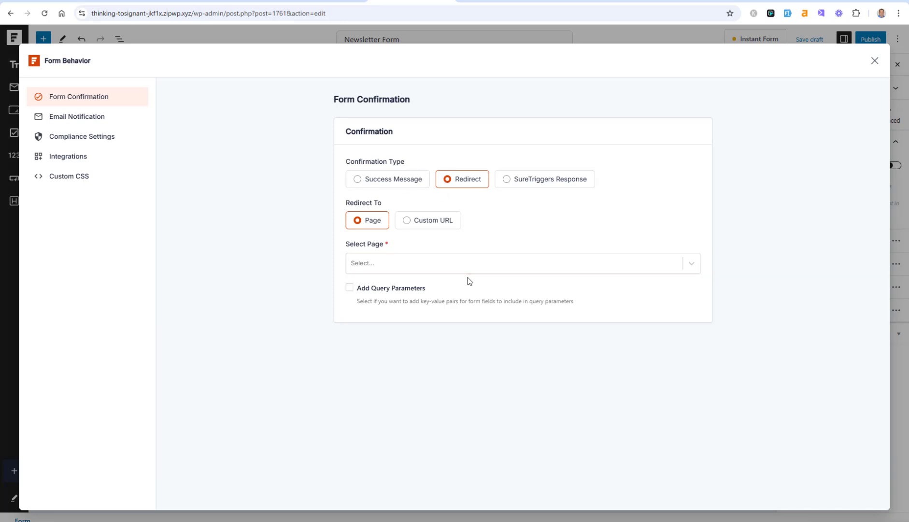
click(468, 265)
click(446, 285)
Step: Examine the form's Integrations settings for Webhooks and SureTriggers, and close the form behavior settings
click(100, 158)
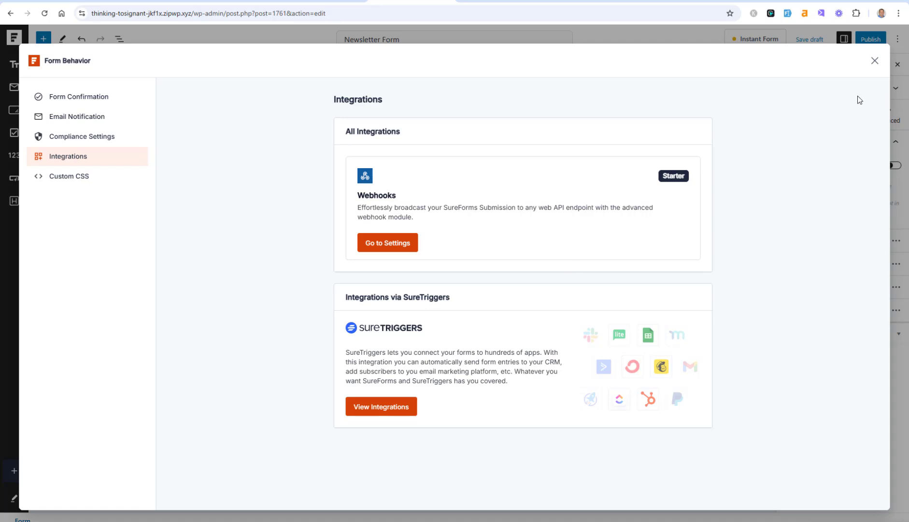
click(93, 99)
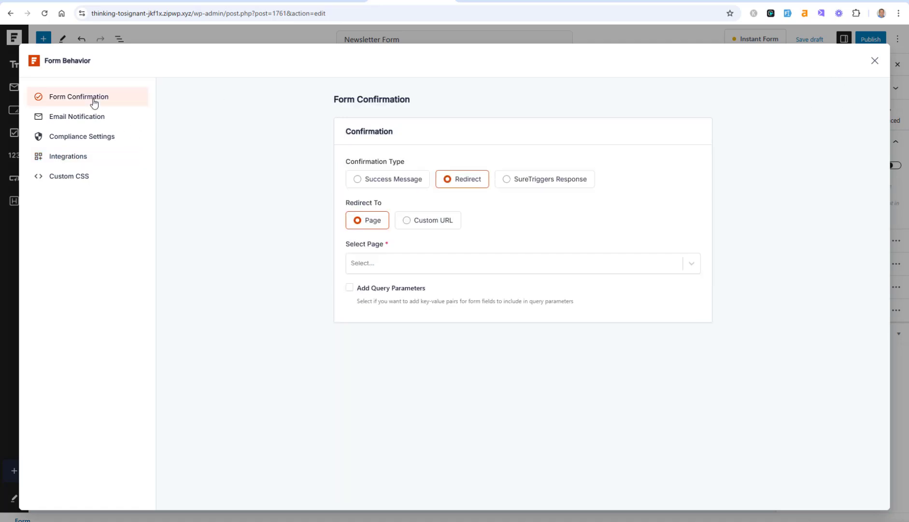
click(83, 159)
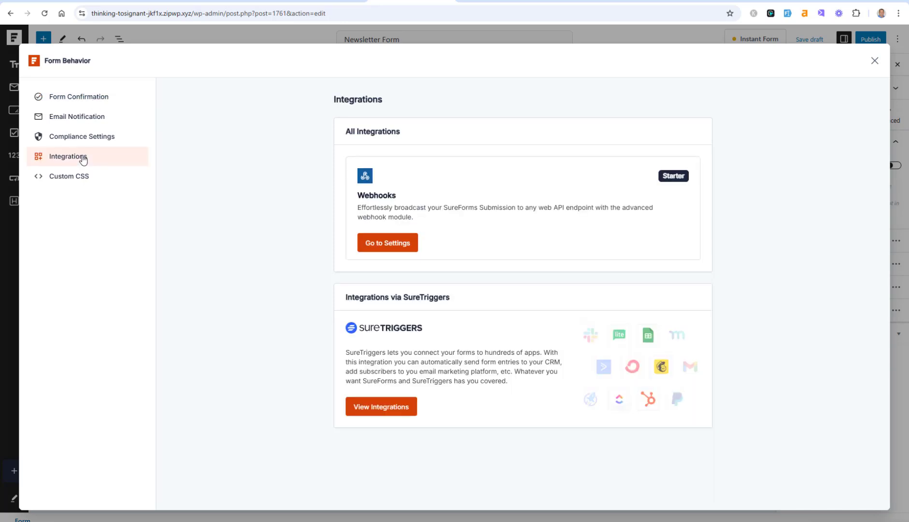
click(875, 61)
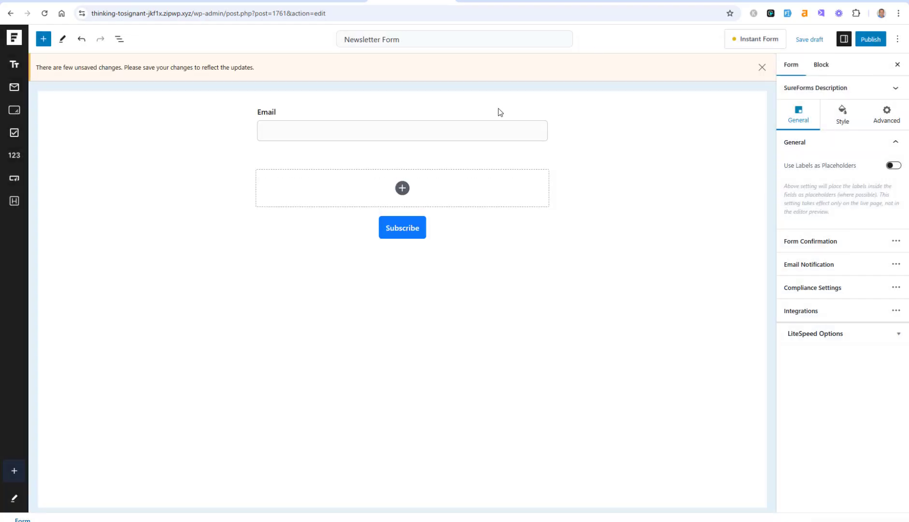
click(500, 112)
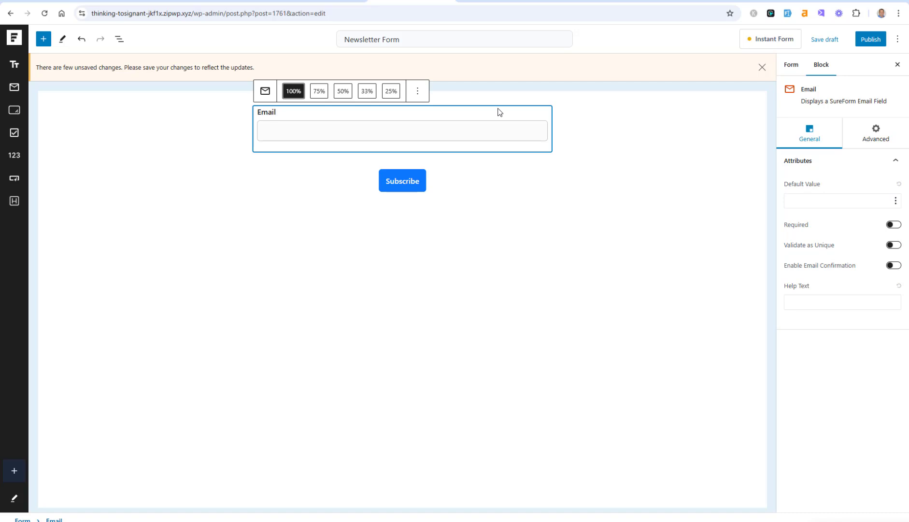
click(21, 519)
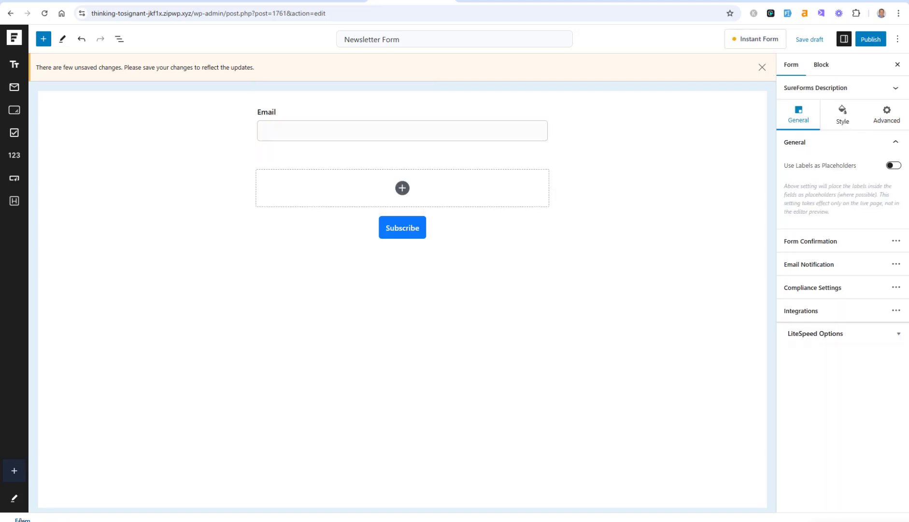
Step: Set the form's text color to white (FFFFFF) and publish the Newsletter Form
click(842, 118)
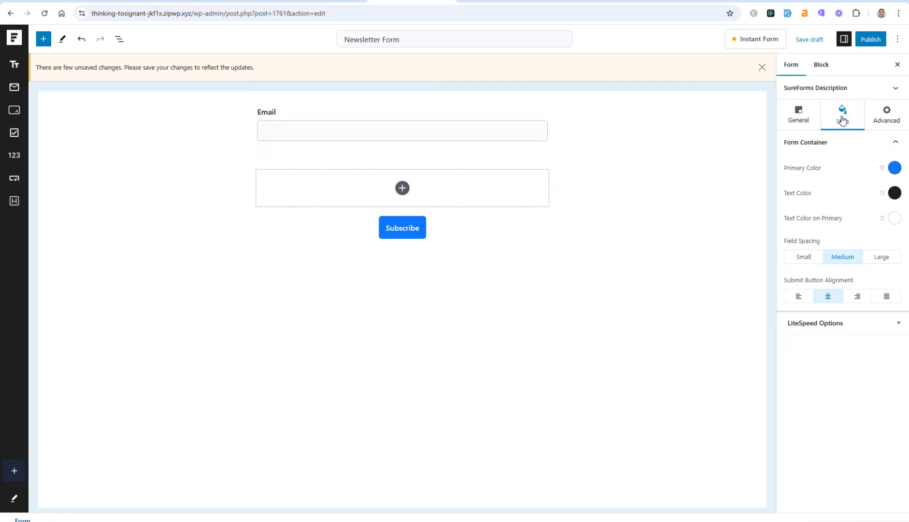
click(893, 193)
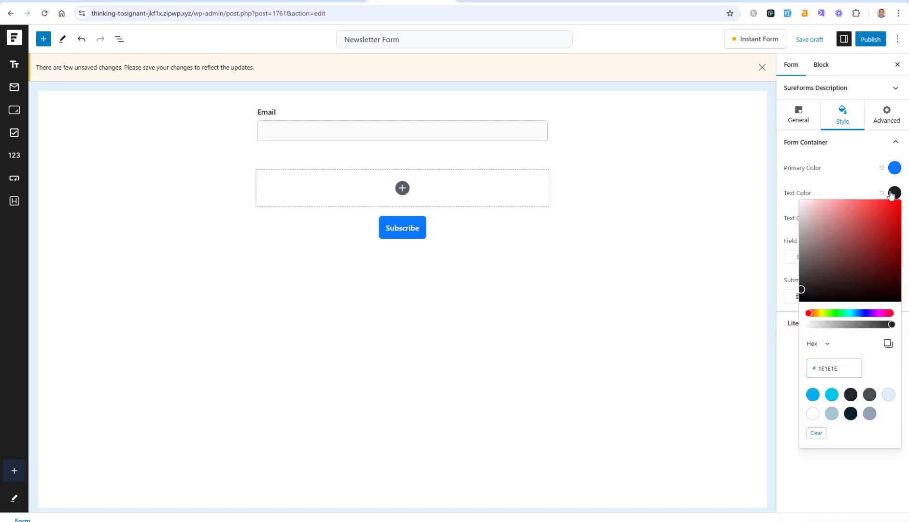
click(813, 413)
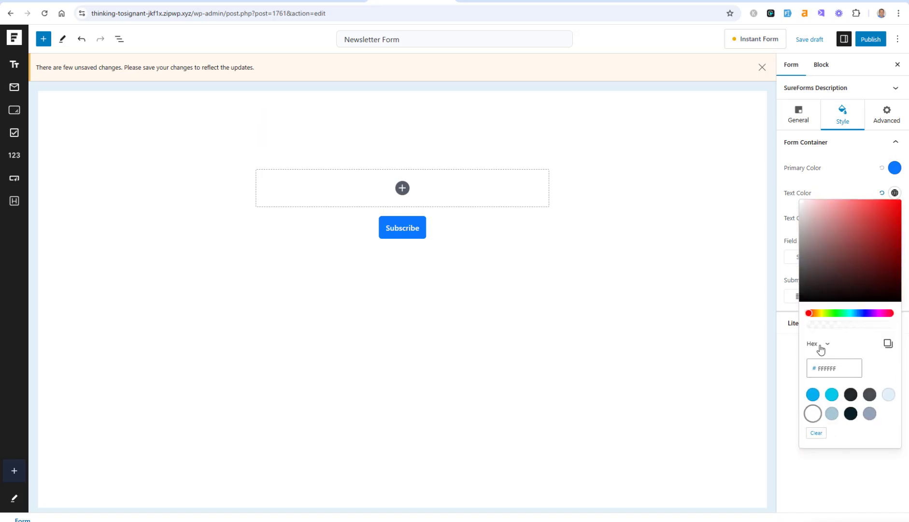
click(871, 40)
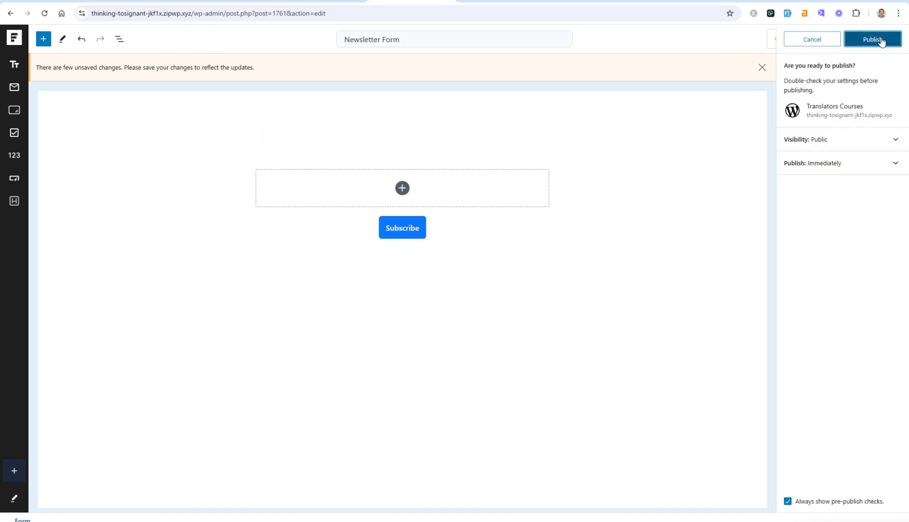
click(881, 42)
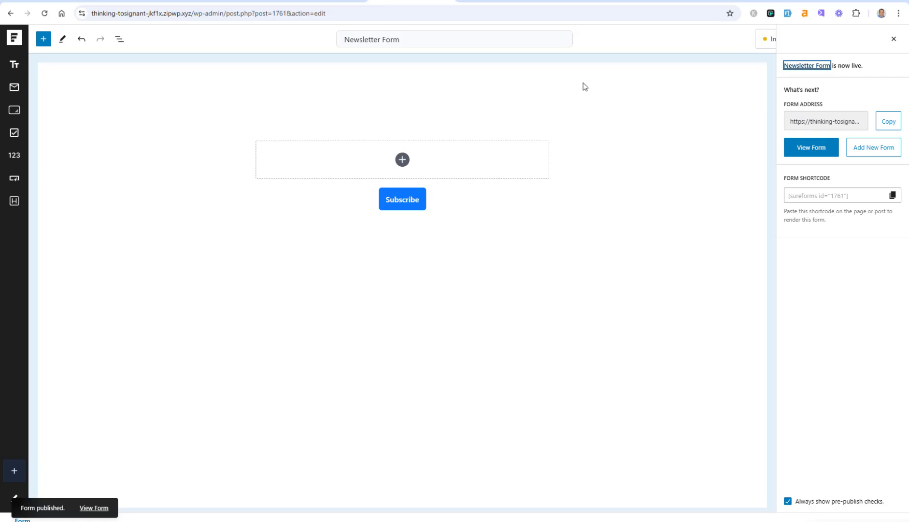
Step: Switch to the published blog post, go from it to the site's dashboard, and open Astra's Site Builder
click(510, 2)
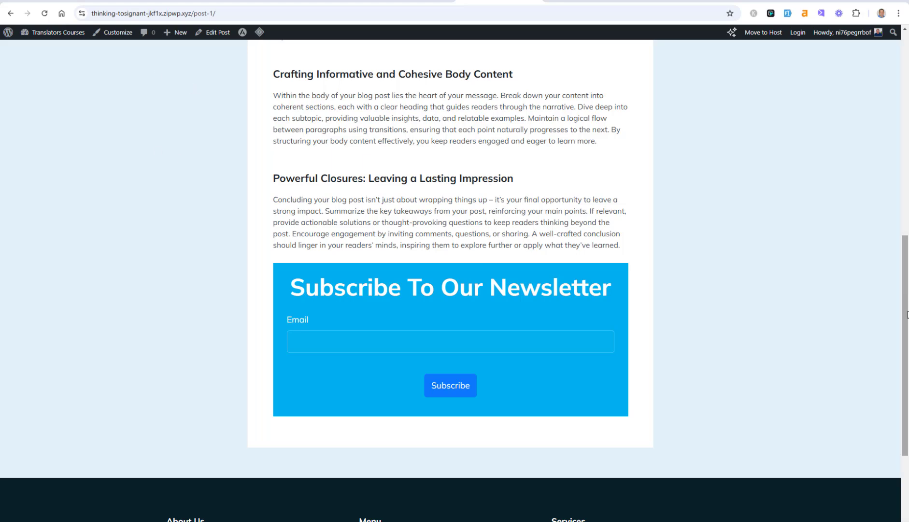
drag(907, 314, 908, 101)
mouse_move(52, 38)
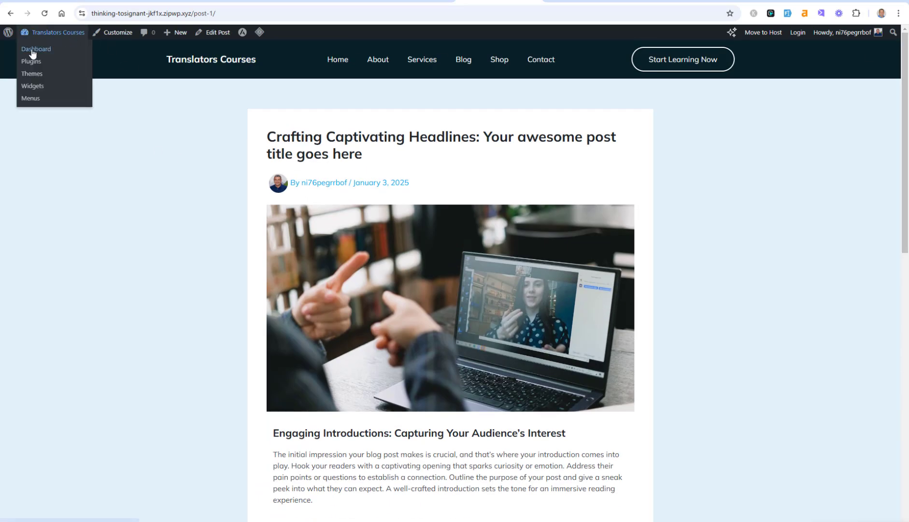
click(32, 52)
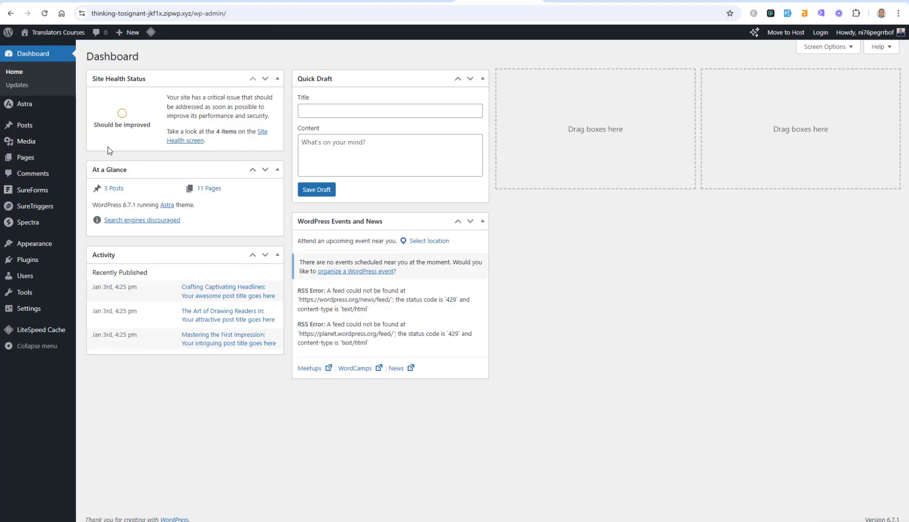
mouse_move(33, 107)
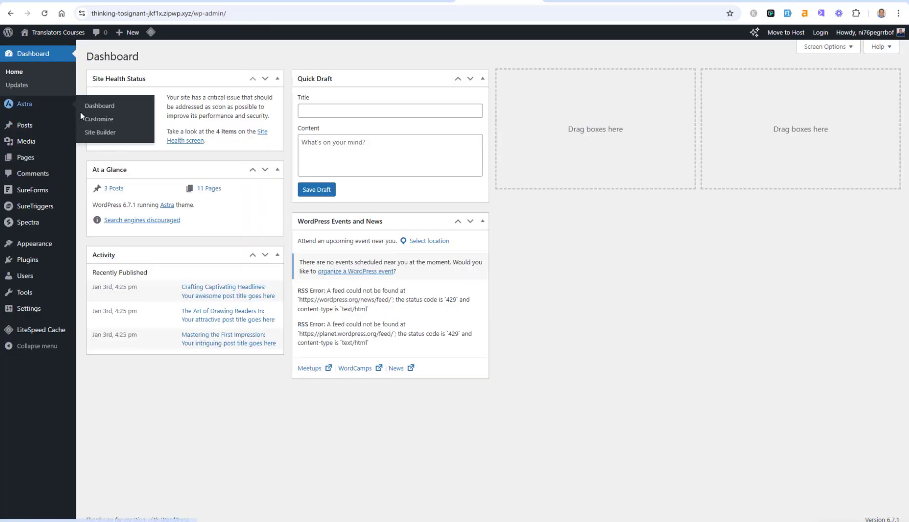
click(100, 132)
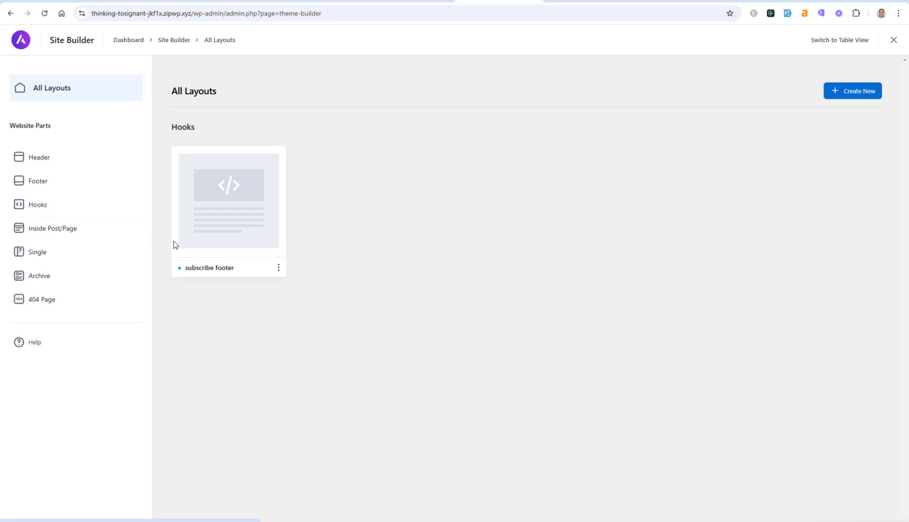
Step: Disable the existing "subscribe footer" hook layout
click(278, 268)
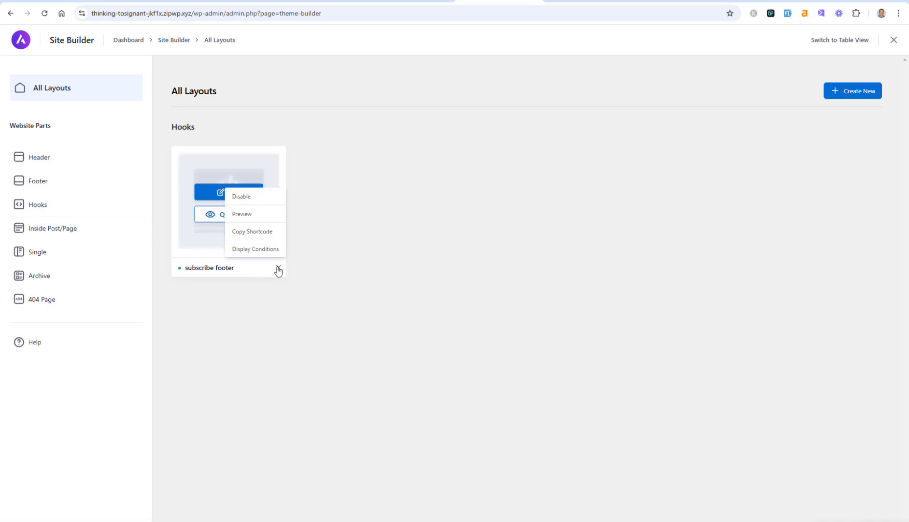
click(255, 196)
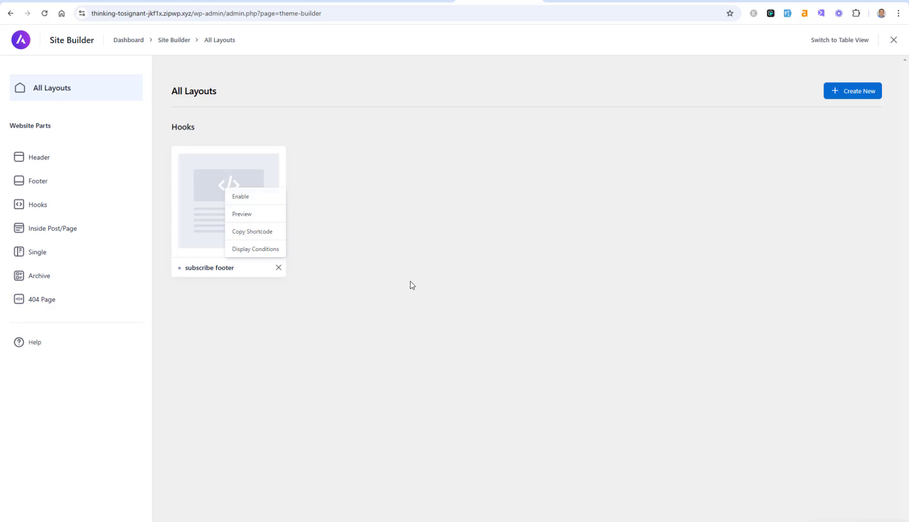
click(410, 284)
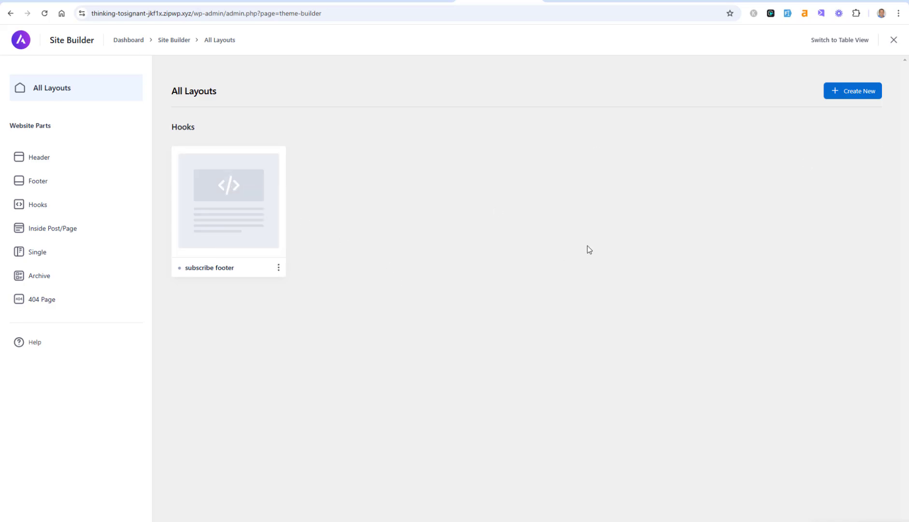
Step: Create a new Site Builder layout of the Hooks type
click(852, 91)
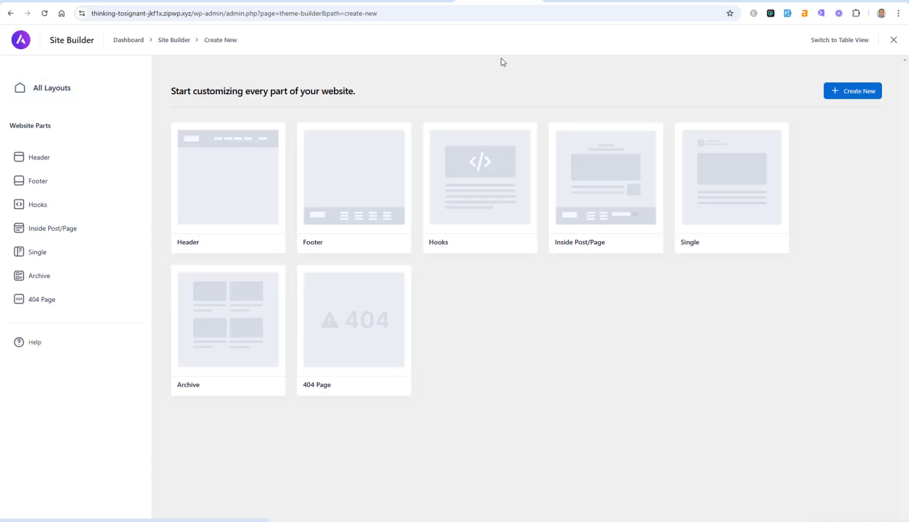
mouse_move(197, 280)
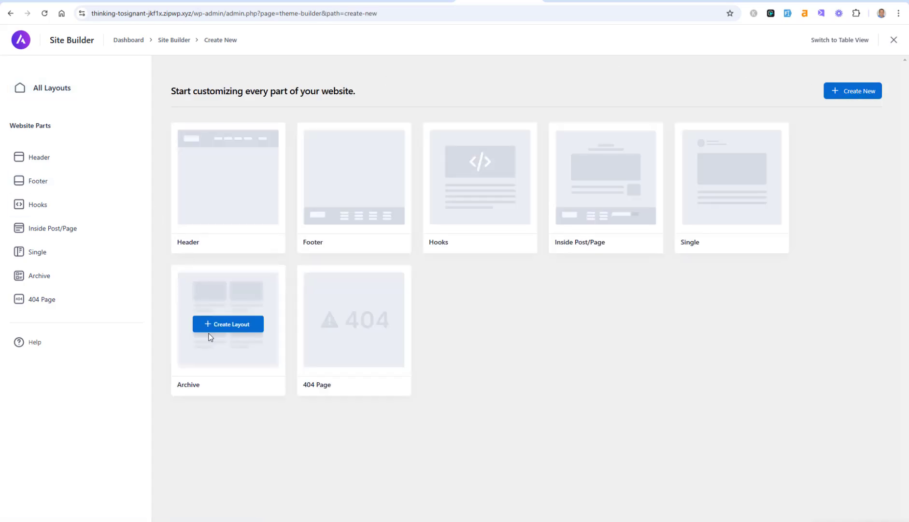
click(476, 183)
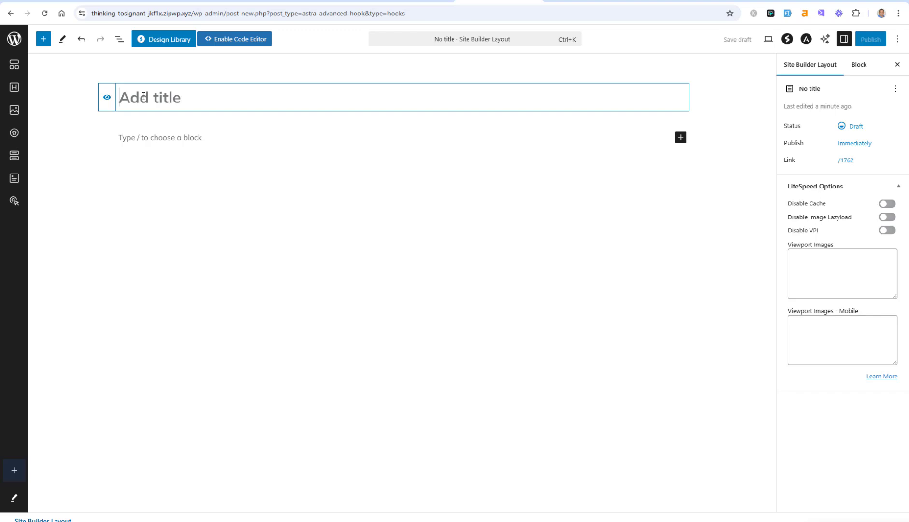
Step: Title the new hook layout "Newsletter Forms", correcting the misspelled first word
text(Newsllter Forms)
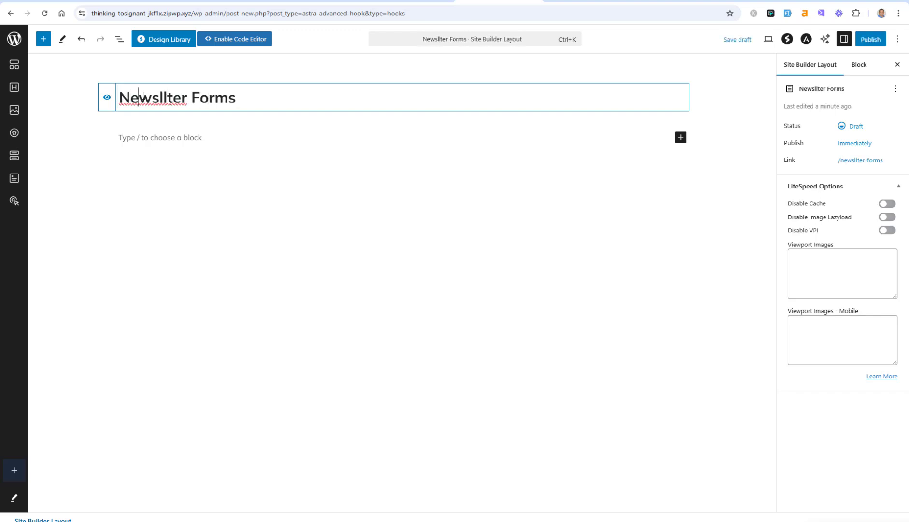
right_click(139, 95)
click(156, 110)
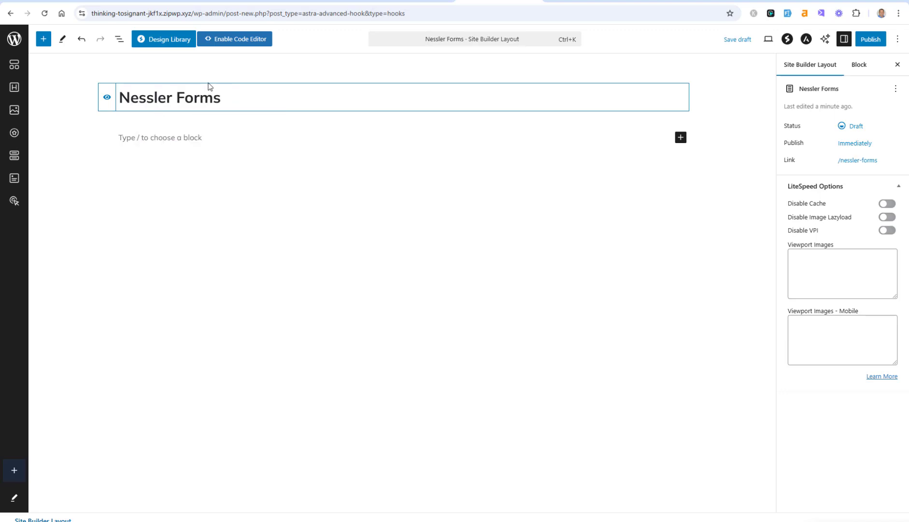
triple_click(168, 101)
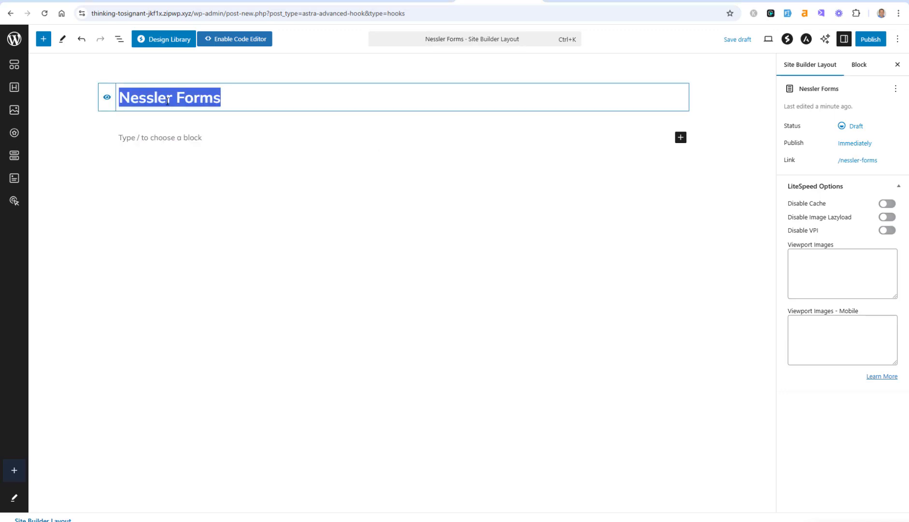
double_click(167, 100)
text(Newsl)
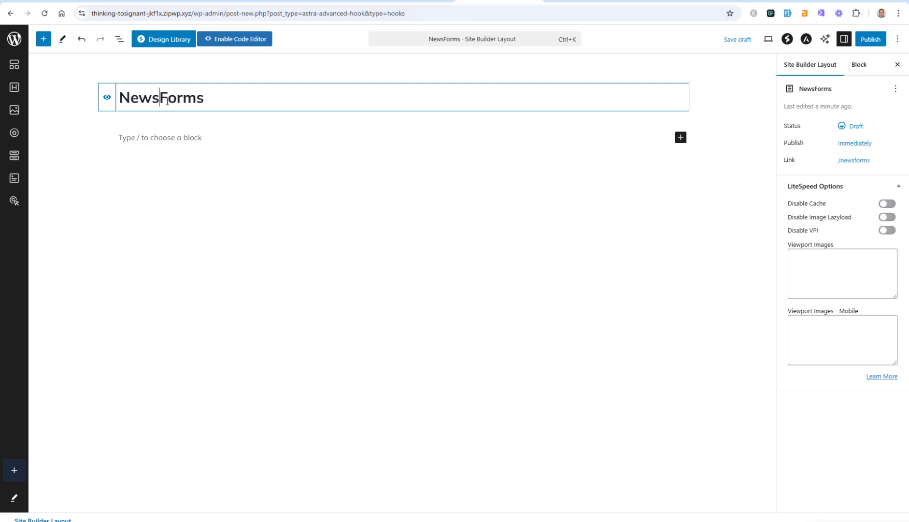
text(e)
key(BackSpace)
text(letter)
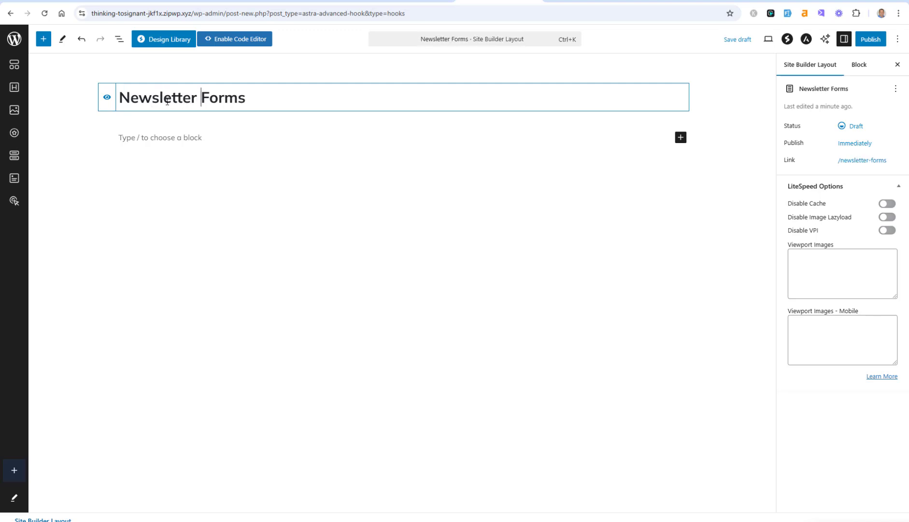
Step: Change the layout's title to "Newsletter Subscription Form"
key(End)
key(BackSpace)
key(ctrl+Left)
text(S)
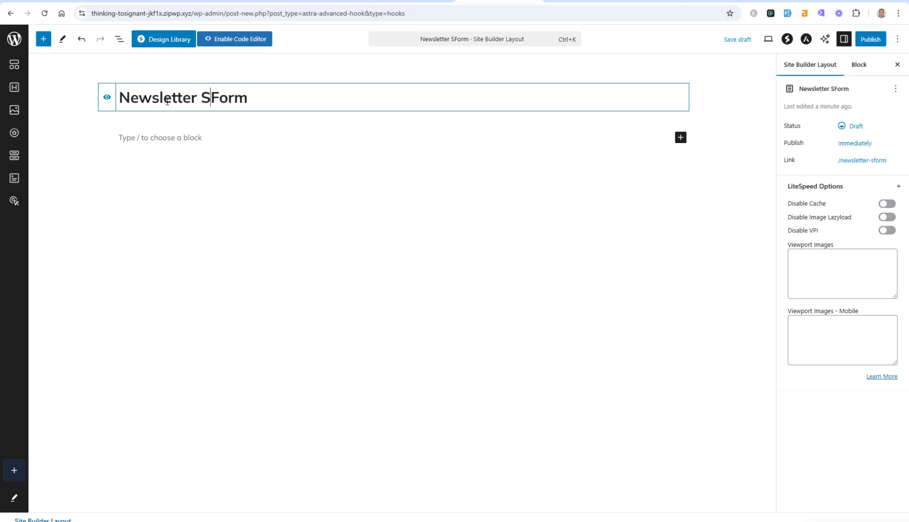
text(ubscribt)
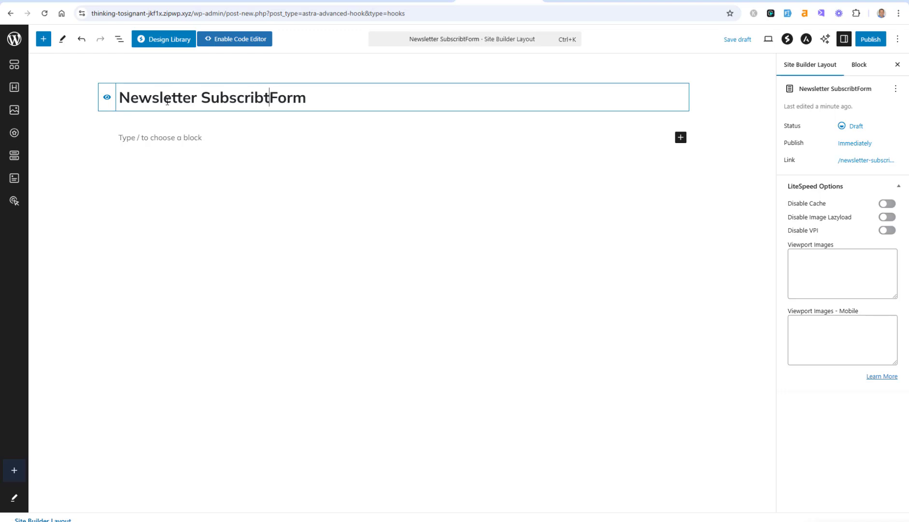
text(ion)
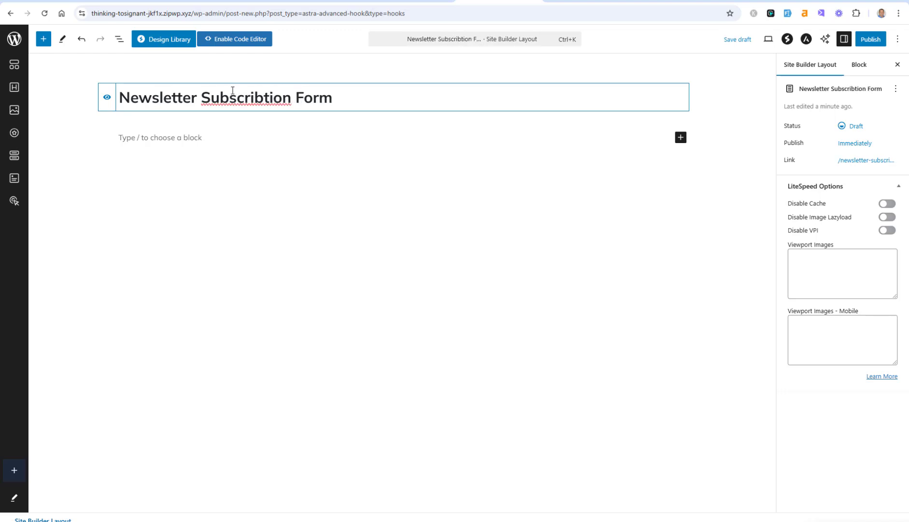
right_click(229, 105)
click(248, 104)
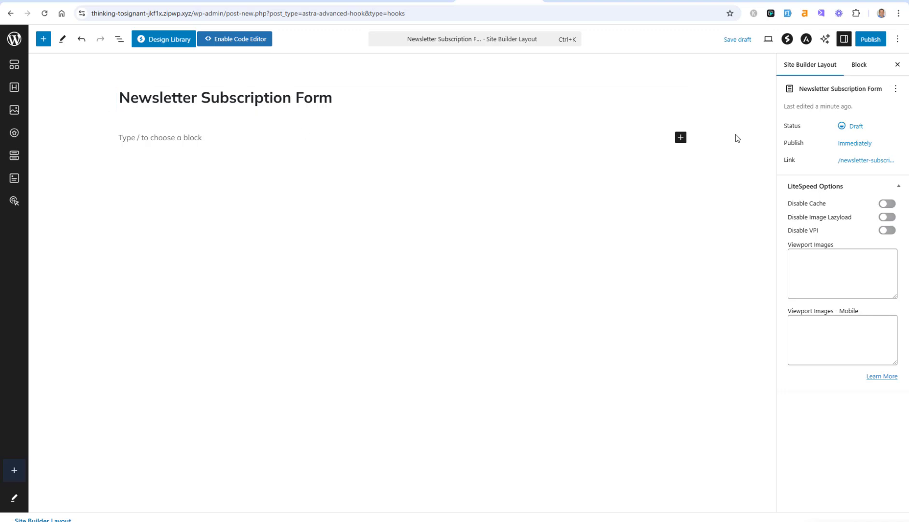
Step: Add a single-column Container block below the layout's title
click(681, 138)
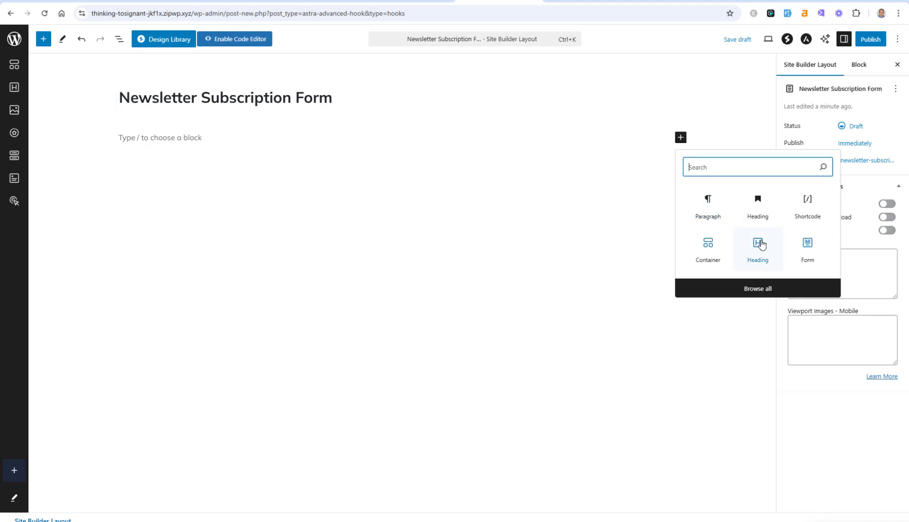
click(708, 251)
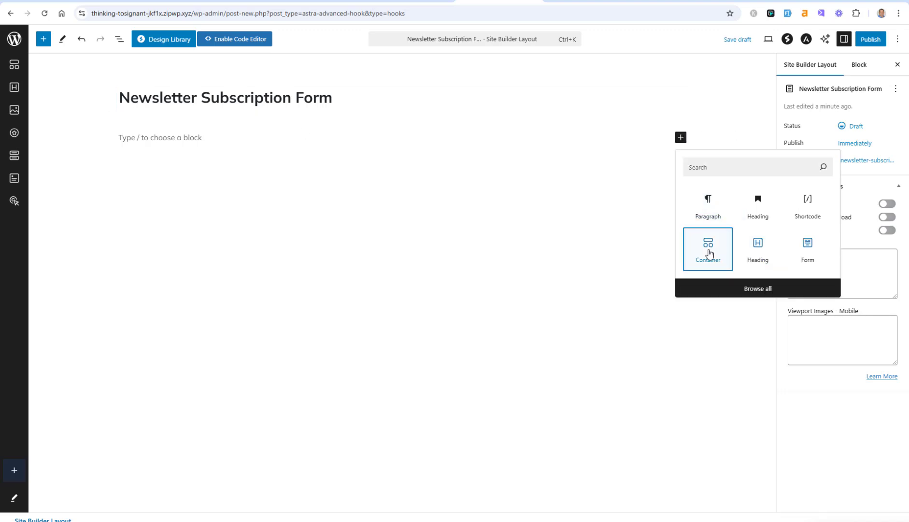
click(272, 194)
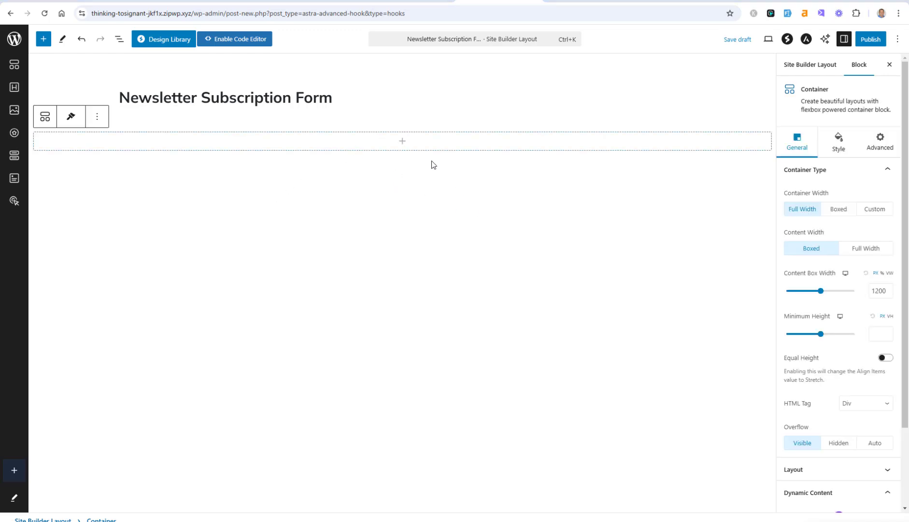
Step: Insert a Spectra Heading block inside the container with the text "Subscribe to My Newsletter Today!"
click(403, 141)
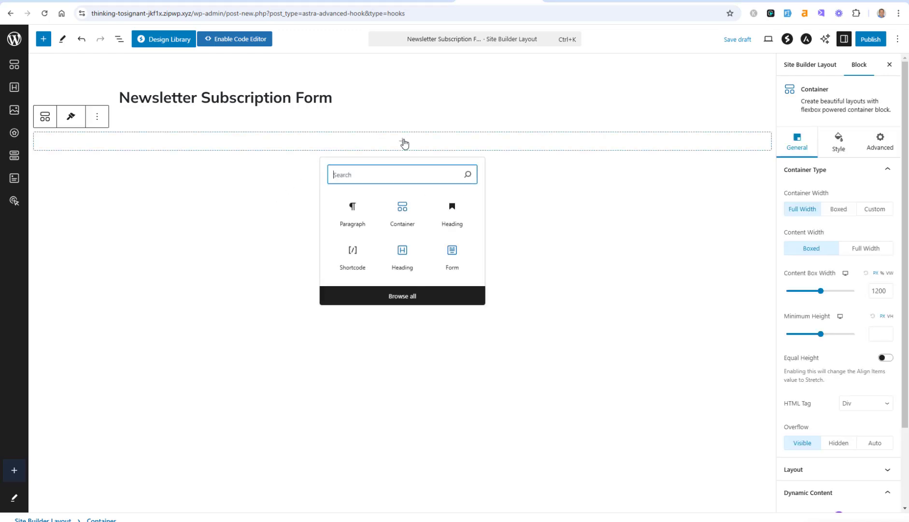
click(403, 254)
triple_click(298, 143)
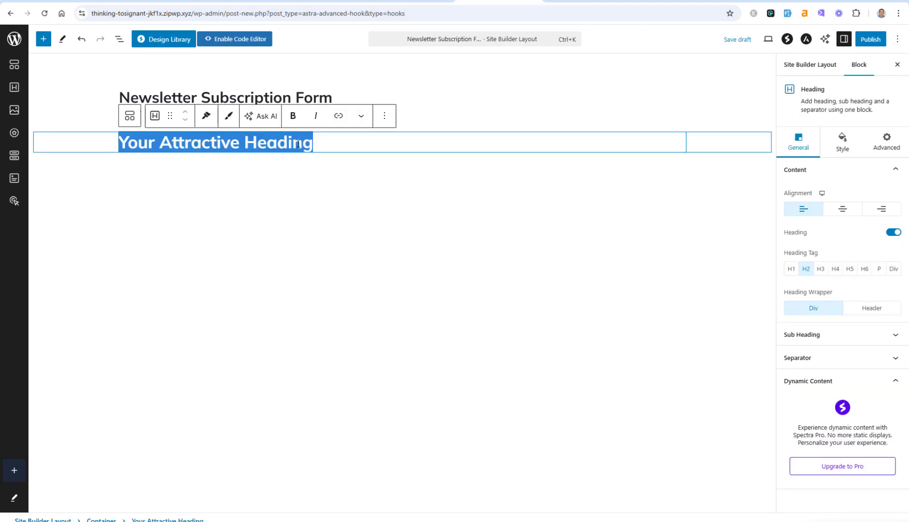
text(Sub)
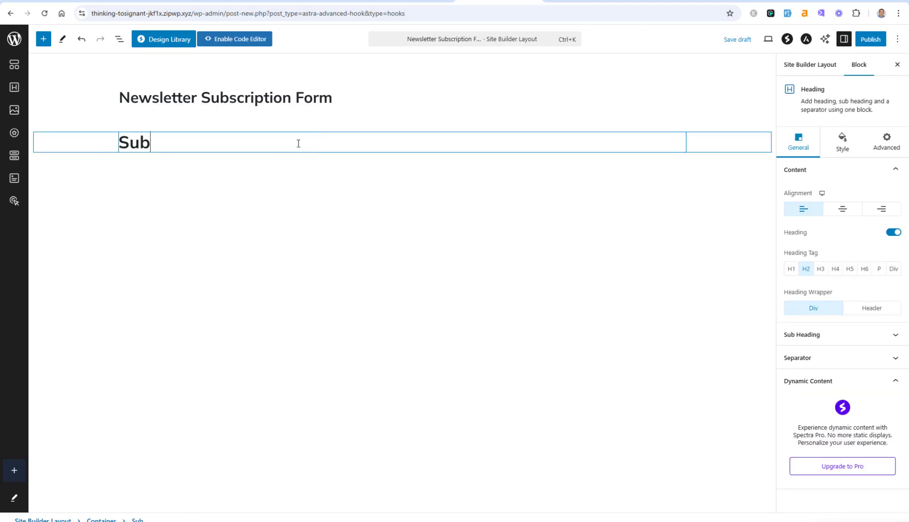
text(scrib)
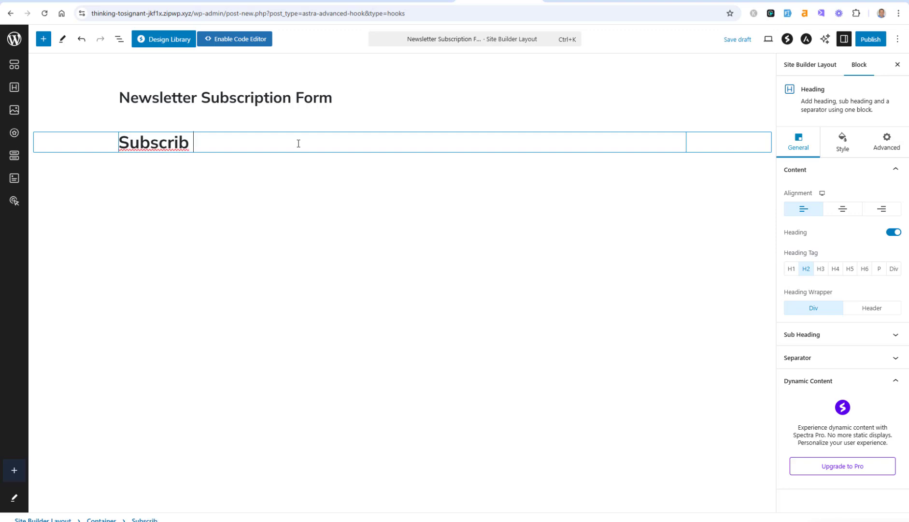
text(e to My NEWS)
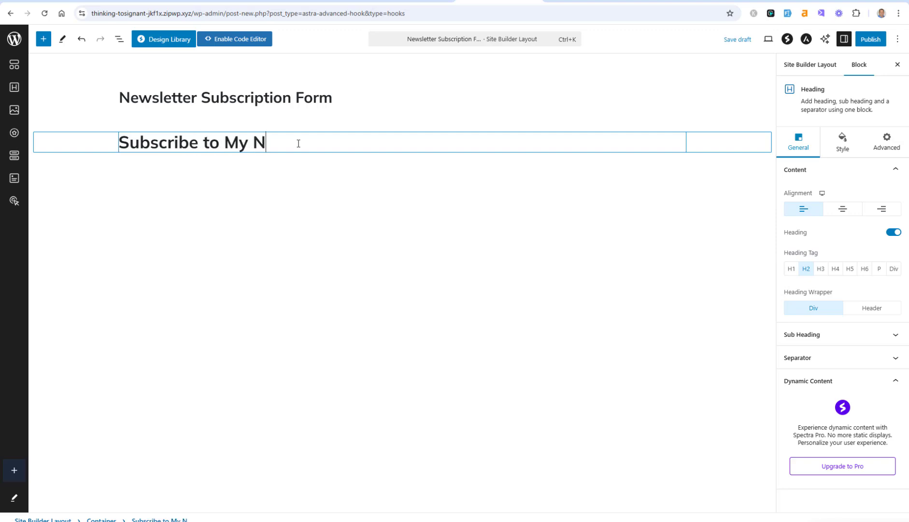
key(BackSpace)
key(BackSpace)
key(BackSpace)
text(ewsletter )
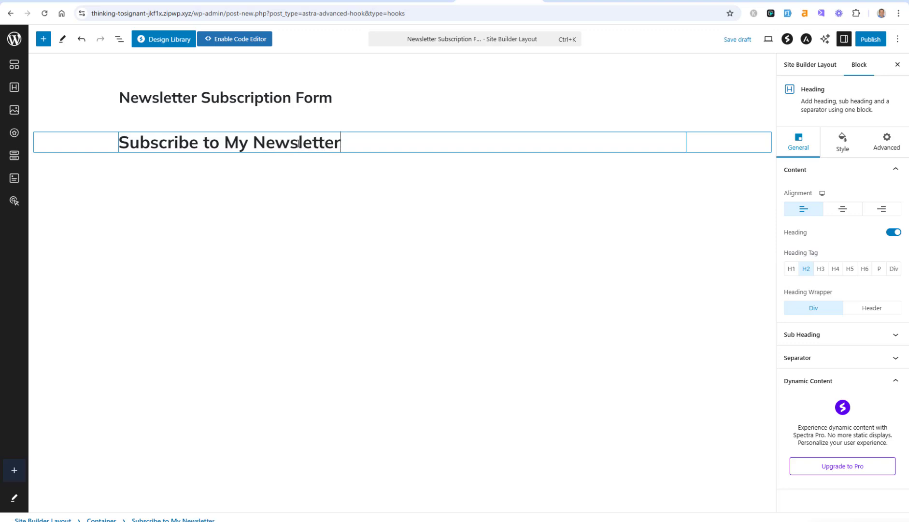
text(Today!)
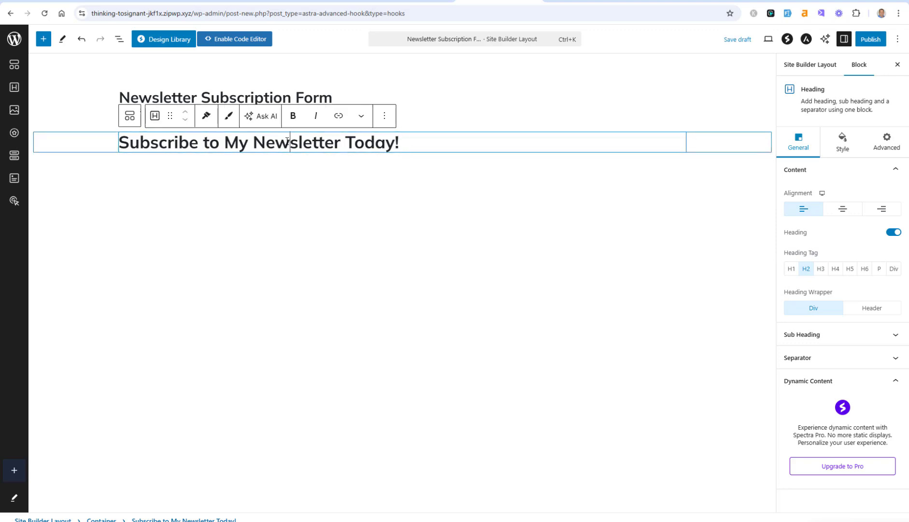
Step: Center-align the "Subscribe to My Newsletter Today!" heading and insert a SureForms Form block after it
click(843, 208)
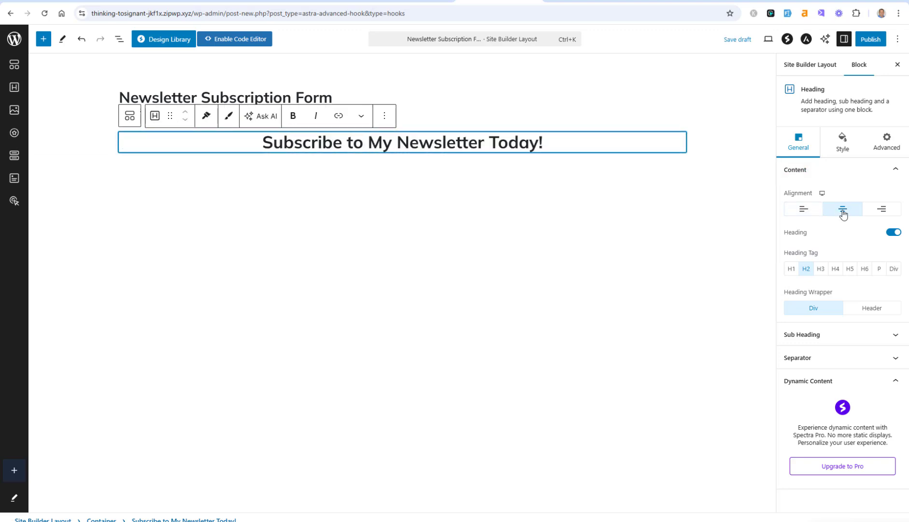
click(391, 117)
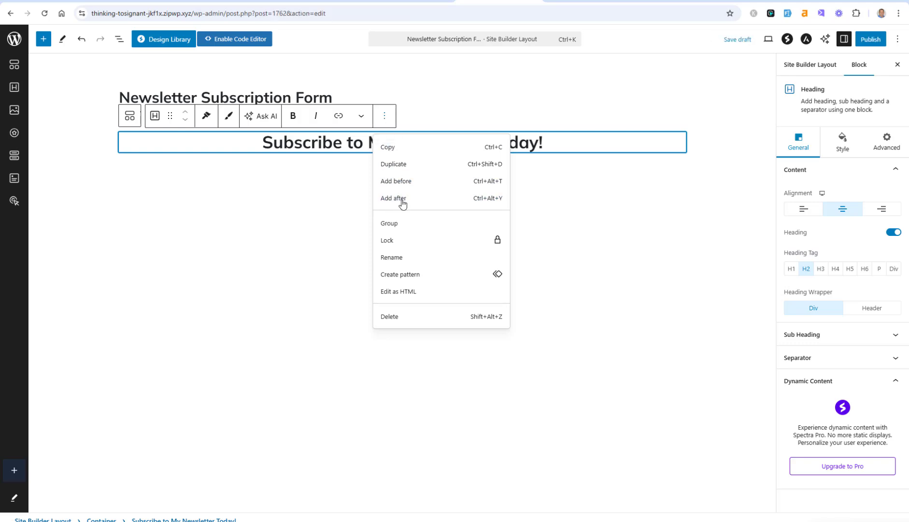
click(402, 203)
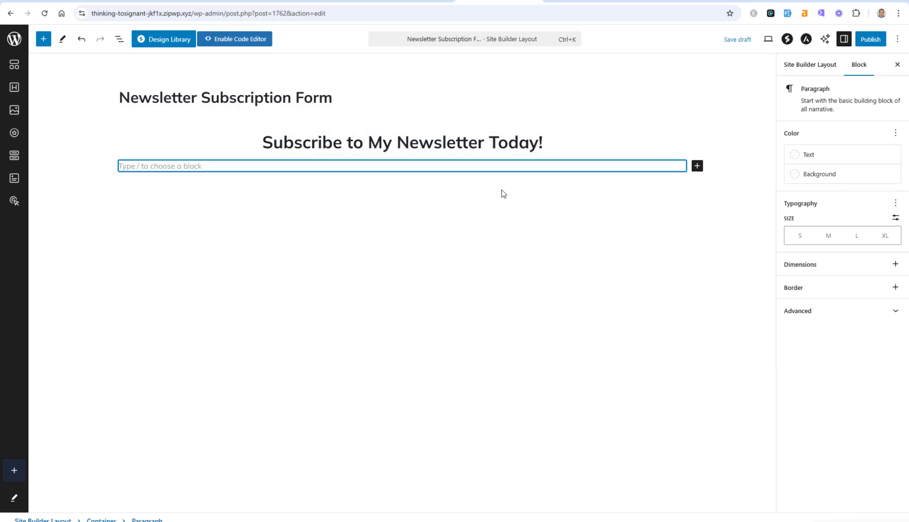
click(697, 167)
text(form)
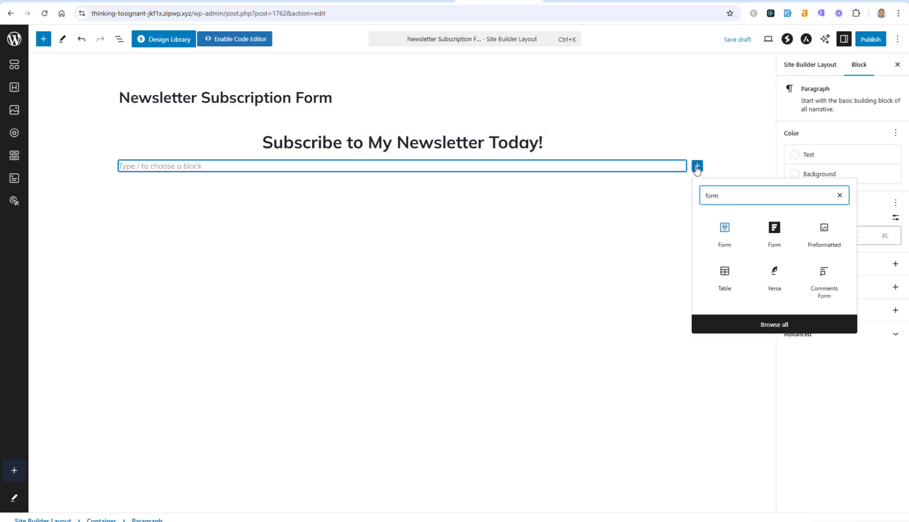
click(773, 236)
Step: Choose the existing Newsletter Form as the form embedded in the SureForms block
click(367, 203)
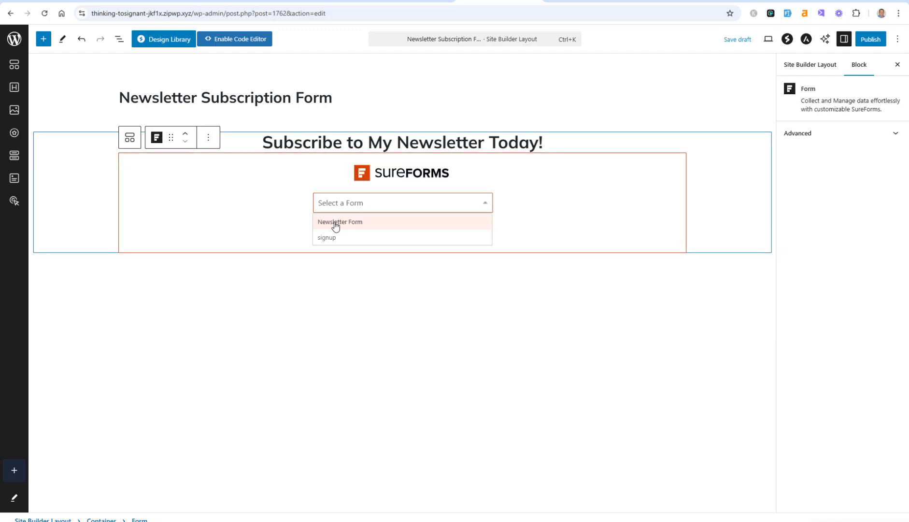
click(336, 224)
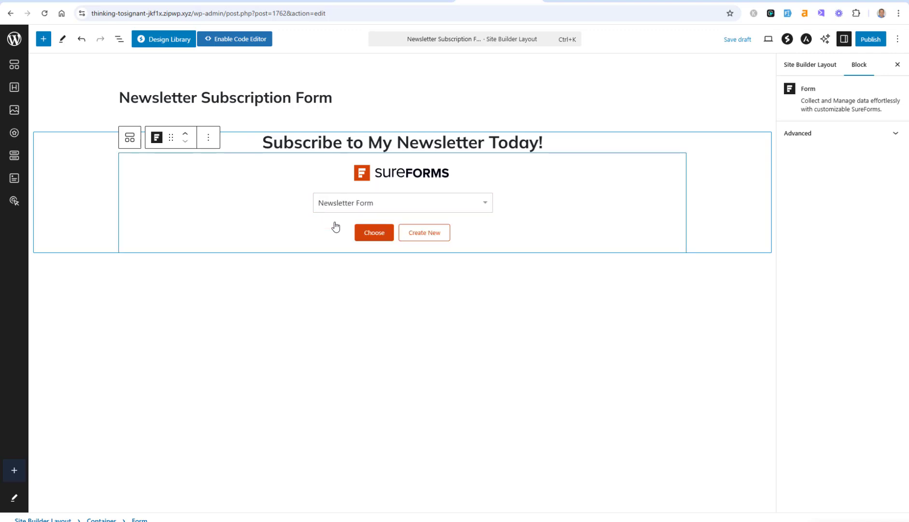
click(374, 233)
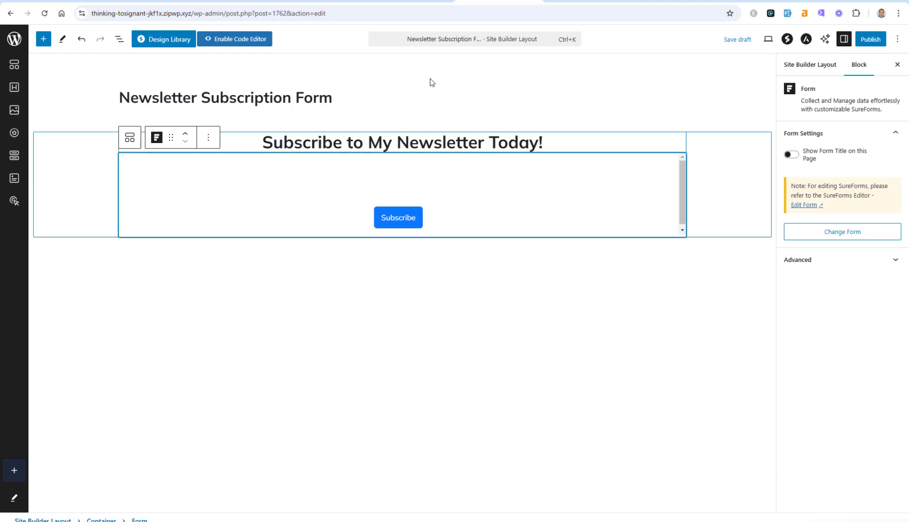
Step: Give the container holding the heading and form a solid blue background, color #00AEEF
click(60, 153)
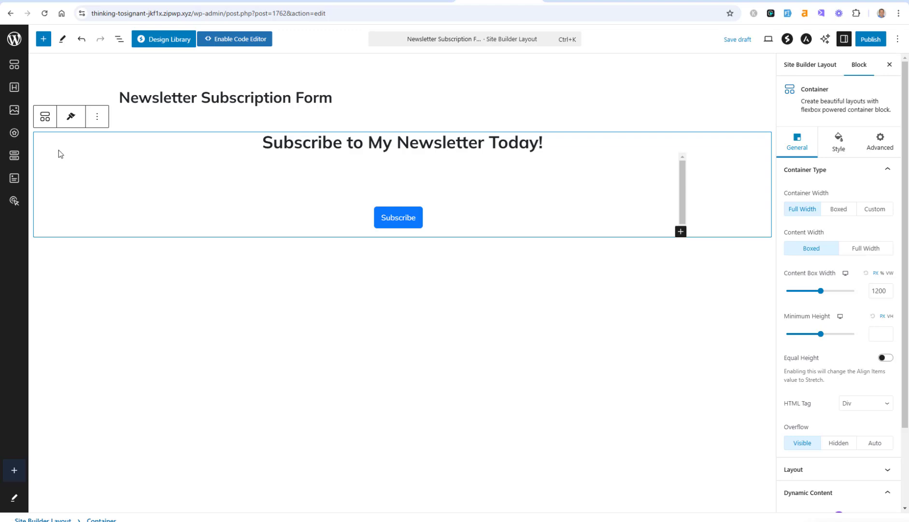
click(840, 139)
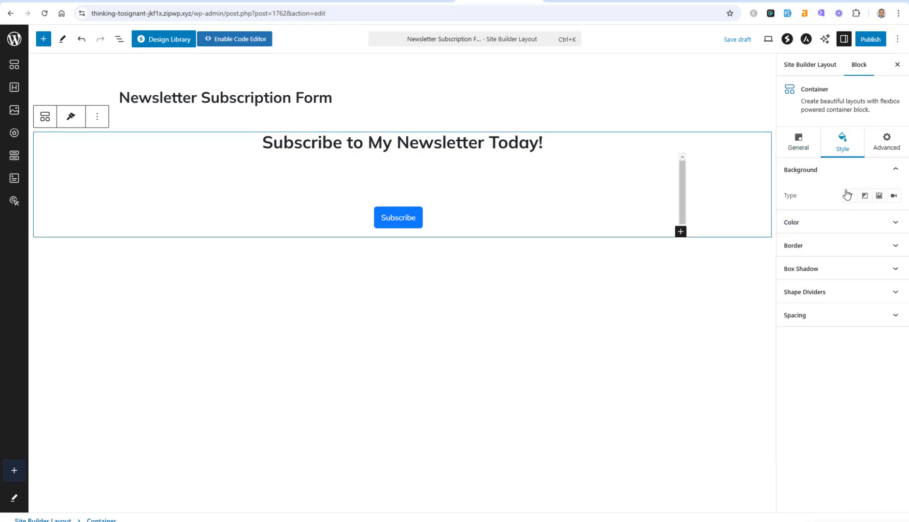
click(846, 195)
click(894, 221)
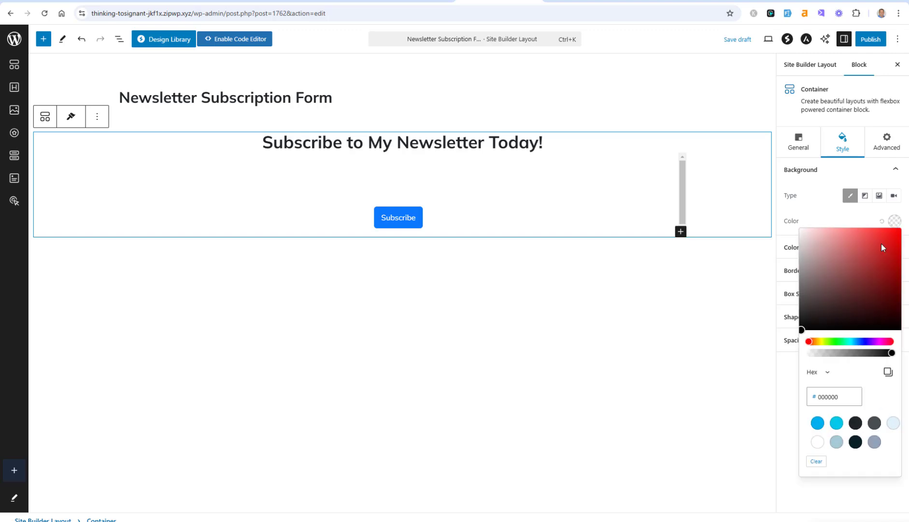
click(817, 422)
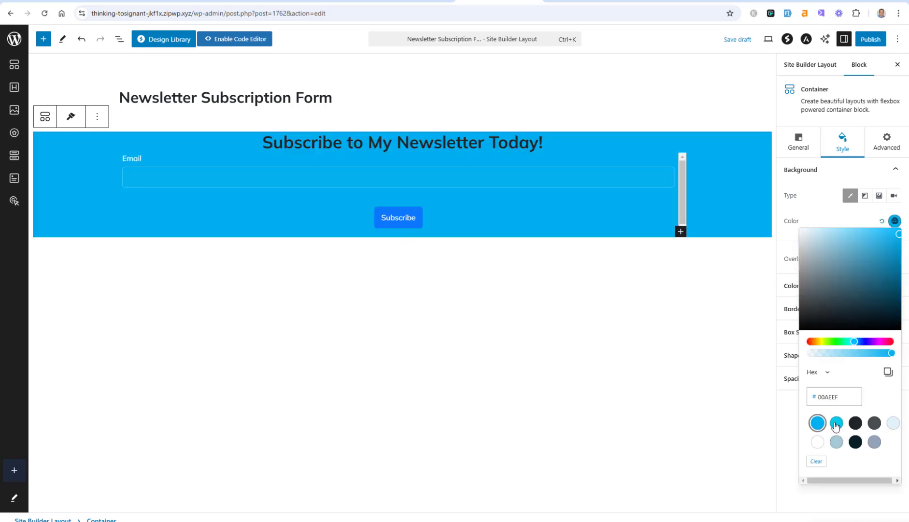
click(818, 171)
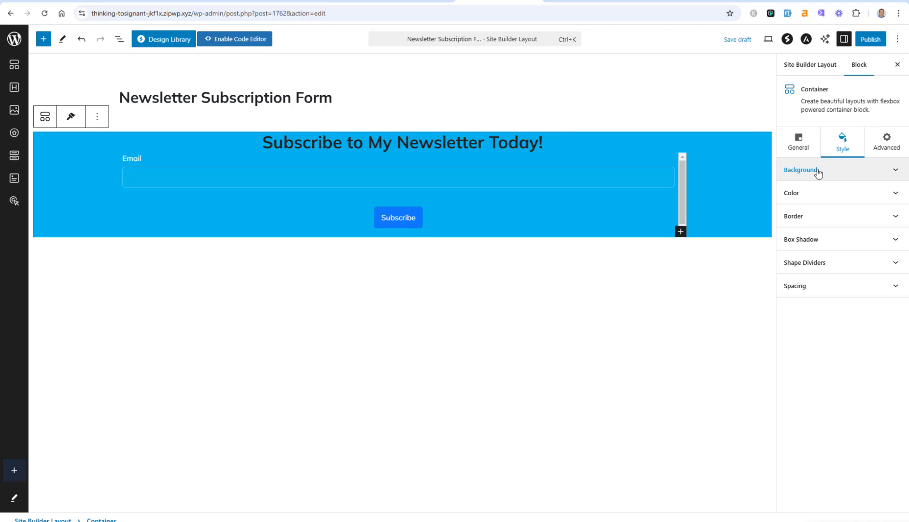
Step: Set the container's padding to 25 px on all four sides
click(829, 286)
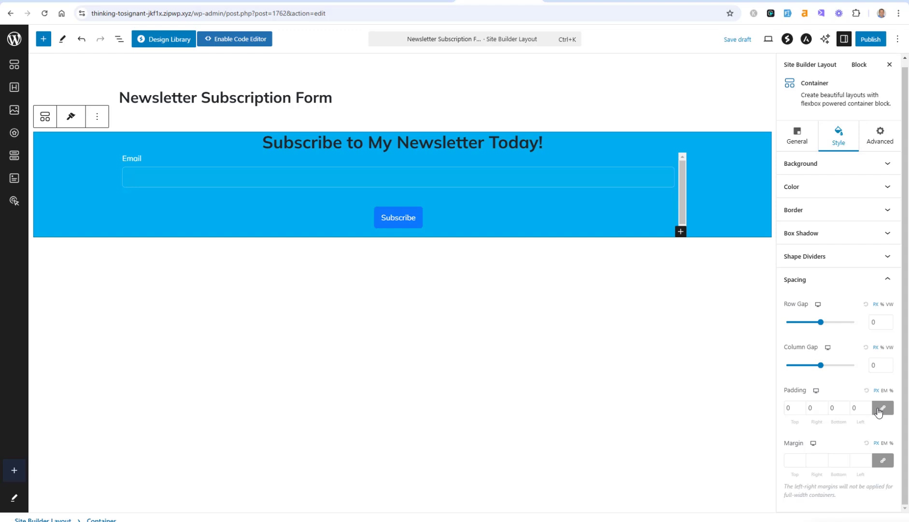
double_click(854, 408)
text(25)
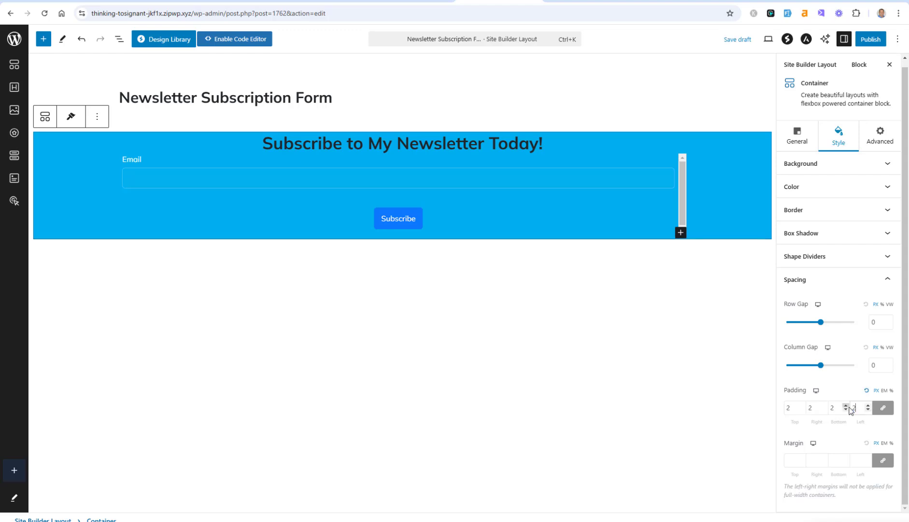
Step: Open the text color choices for the "Subscribe to My Newsletter Today!" heading
click(499, 158)
click(840, 152)
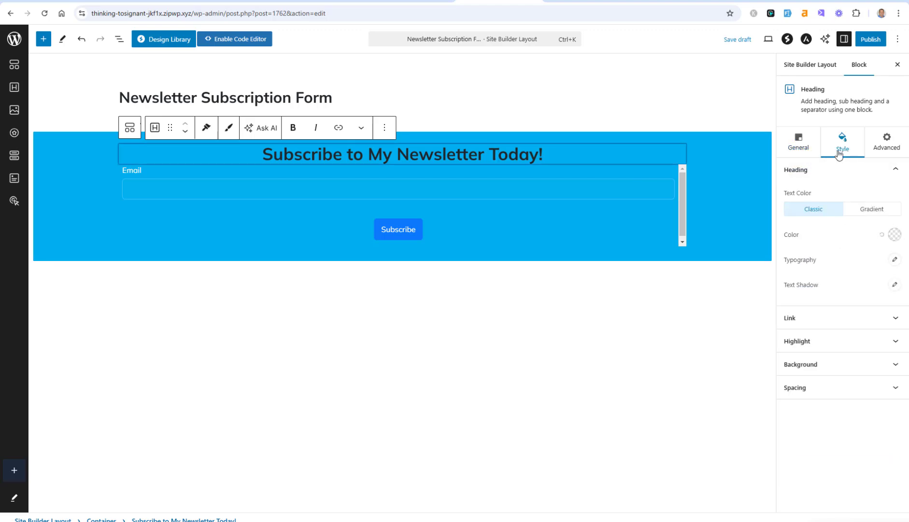
click(894, 235)
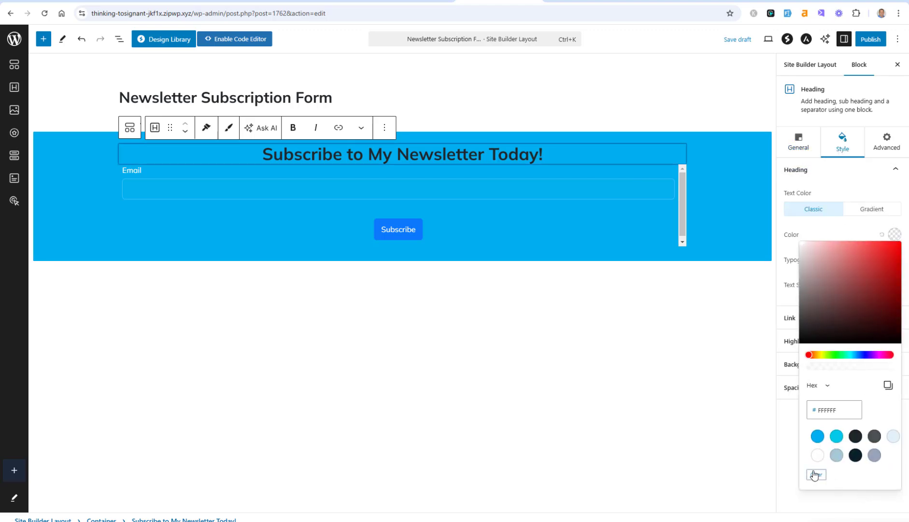